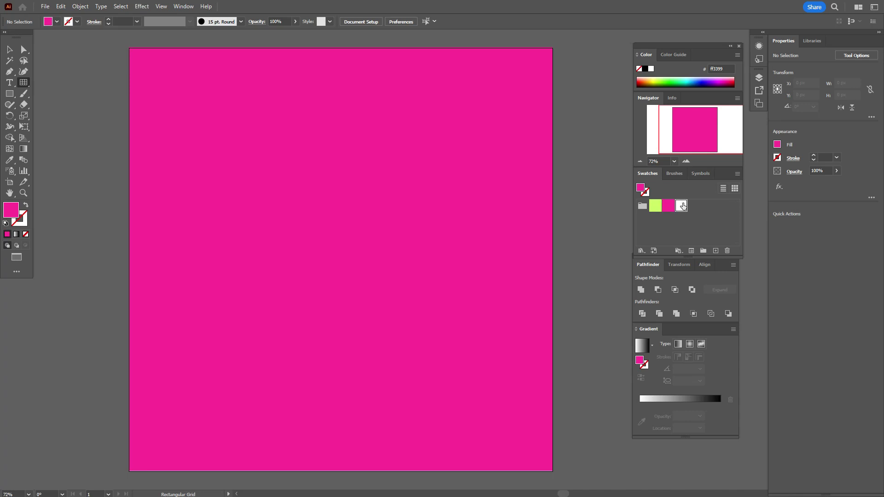
- Draw a square rectangular grid about 705 px wide on the pink background, with 5 horizontal and 5 vertical dividers
{"action": "mouse_move", "coordinate": [183, 113]}
{"action": "left_mouse_down"}
{"action": "mouse_move", "coordinate": [337, 267]}
{"action": "mouse_move", "coordinate": [442, 412]}
{"action": "left_mouse_up"}
{"action": "double_click", "coordinate": [24, 82]}
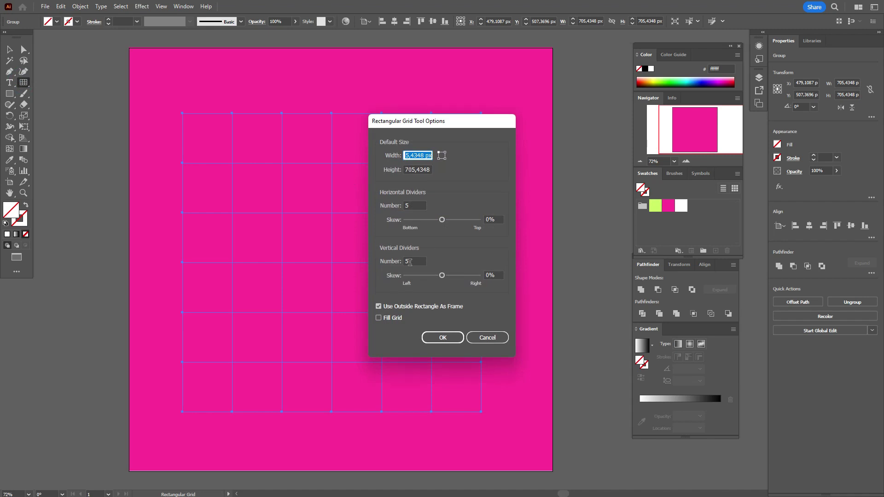
{"action": "left_click", "coordinate": [445, 339]}
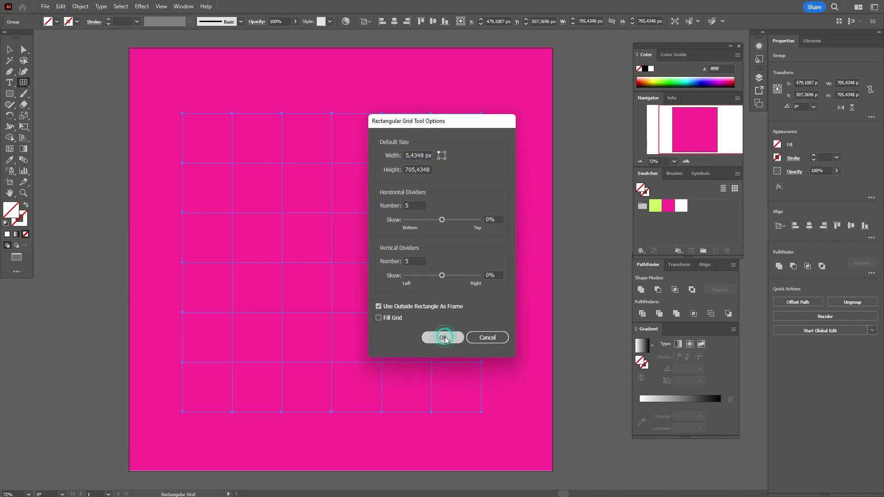
- Move the grid slightly right toward the artboard's centre and give its lines a white stroke
{"action": "left_click", "coordinate": [8, 48]}
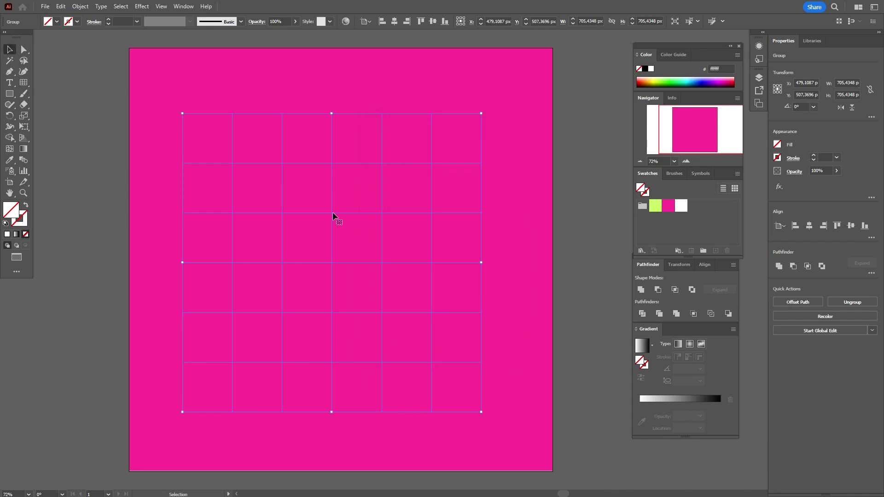
{"action": "left_click_drag", "start_coordinate": [332, 214], "coordinate": [343, 214]}
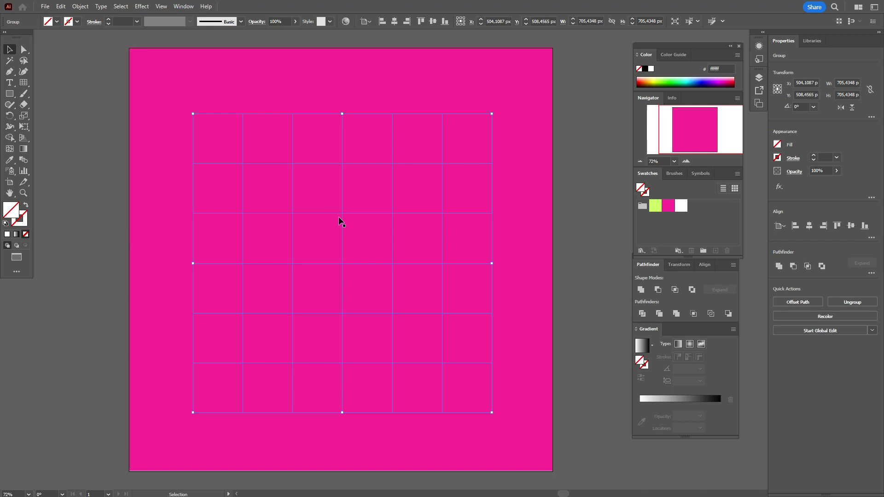
{"action": "left_click", "coordinate": [20, 218]}
{"action": "left_click", "coordinate": [682, 205]}
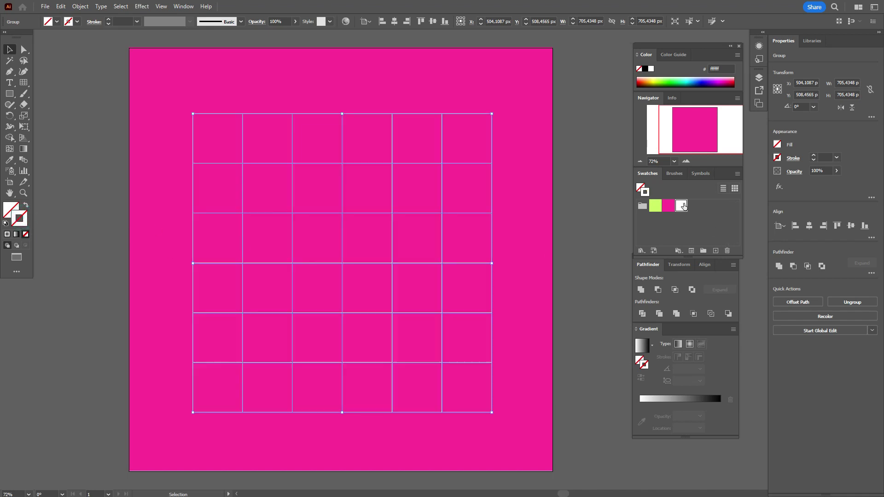
{"action": "left_click", "coordinate": [587, 218]}
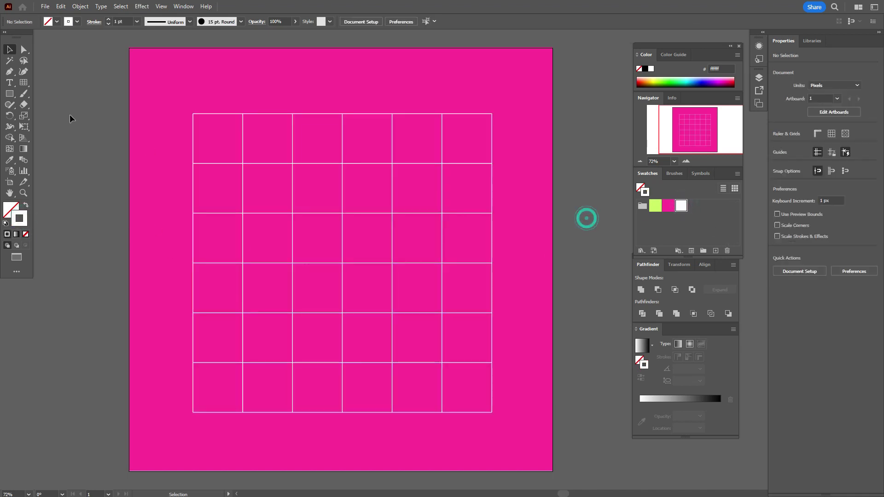
- Delete the grid's outer rectangular frame, keeping only the inner divider lines
{"action": "left_click", "coordinate": [24, 50]}
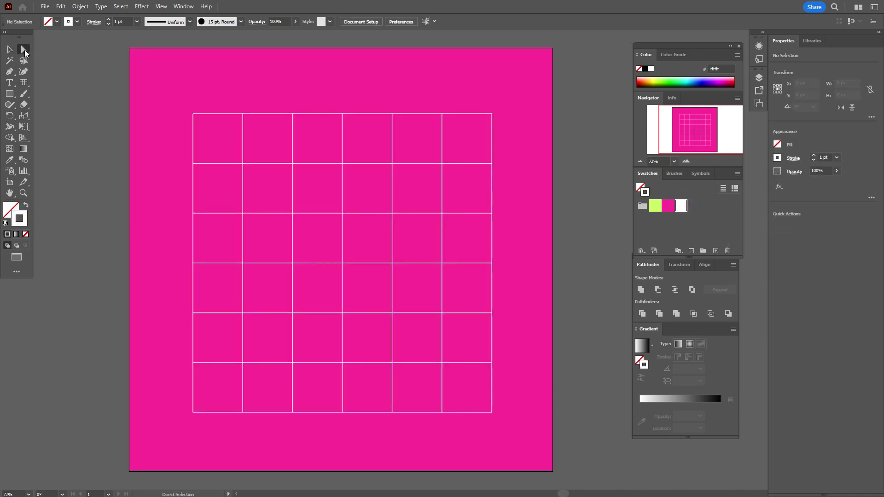
{"action": "left_click", "coordinate": [211, 118]}
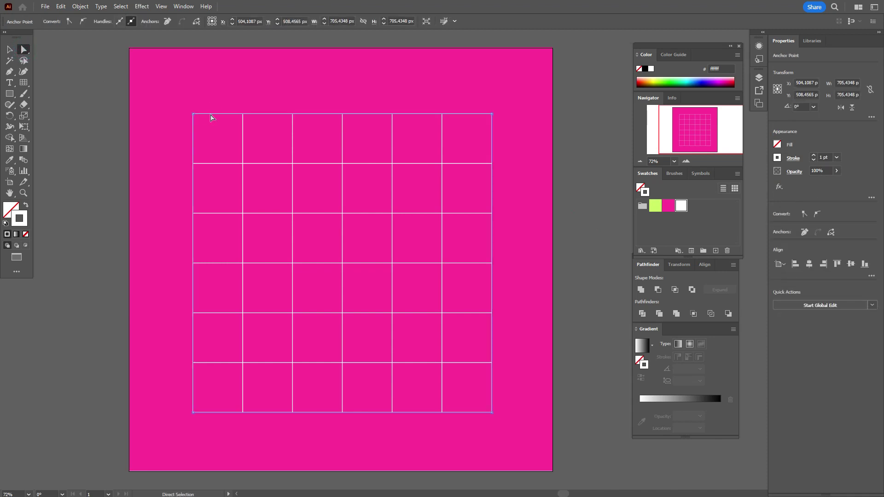
{"action": "key", "text": "Delete"}
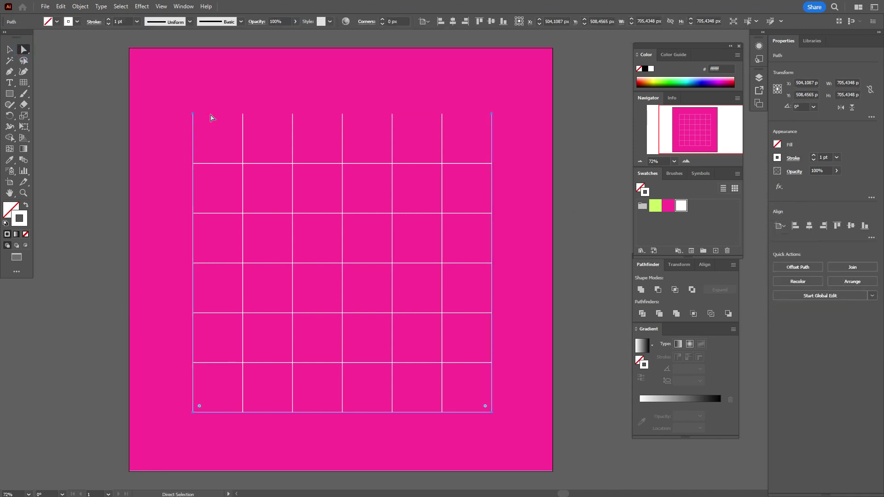
{"action": "key", "text": "Delete"}
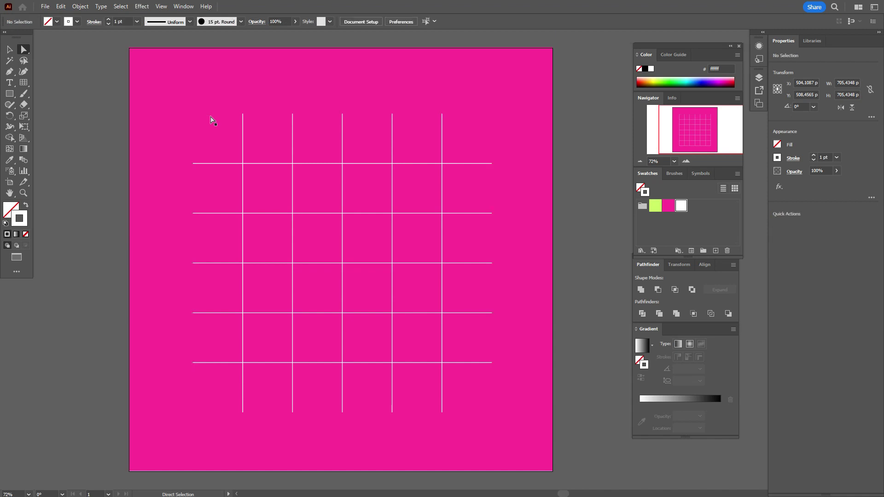
- Set the grid's stroke weight to 2 pt and its blending mode to Soft Light
{"action": "left_click", "coordinate": [9, 49]}
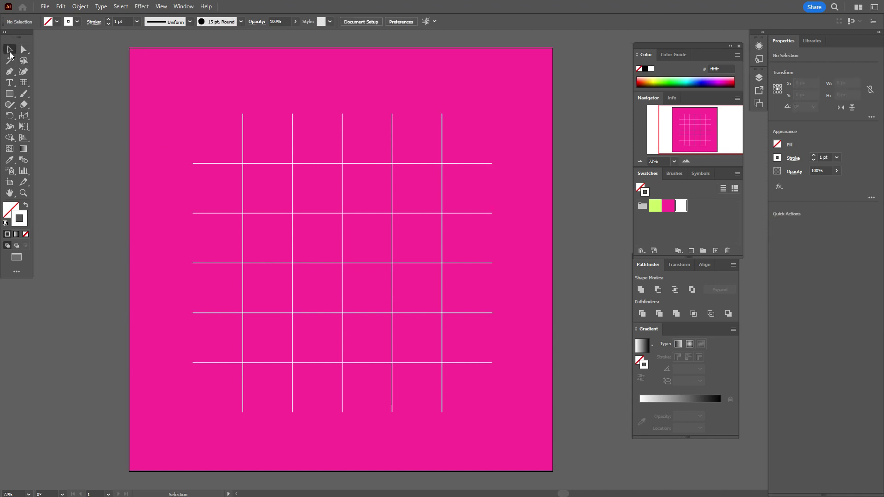
{"action": "left_click", "coordinate": [293, 164]}
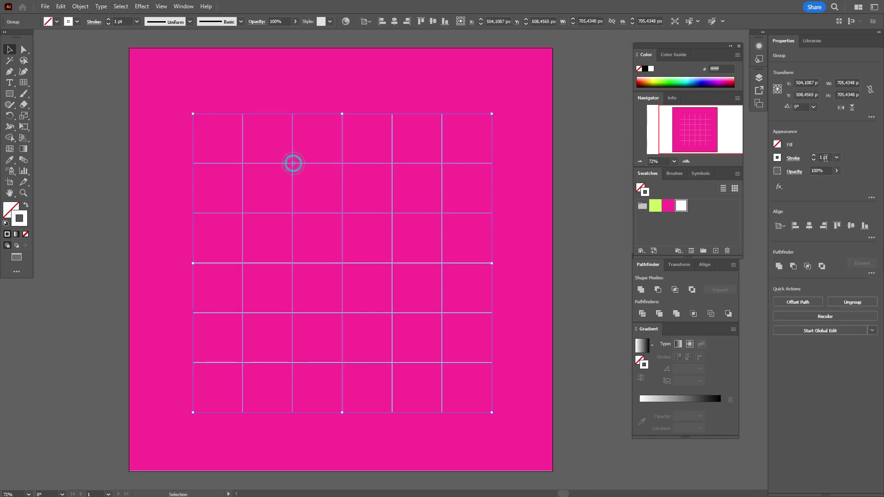
{"action": "left_click", "coordinate": [827, 157]}
{"action": "type", "text": "2"}
{"action": "key", "text": "Return"}
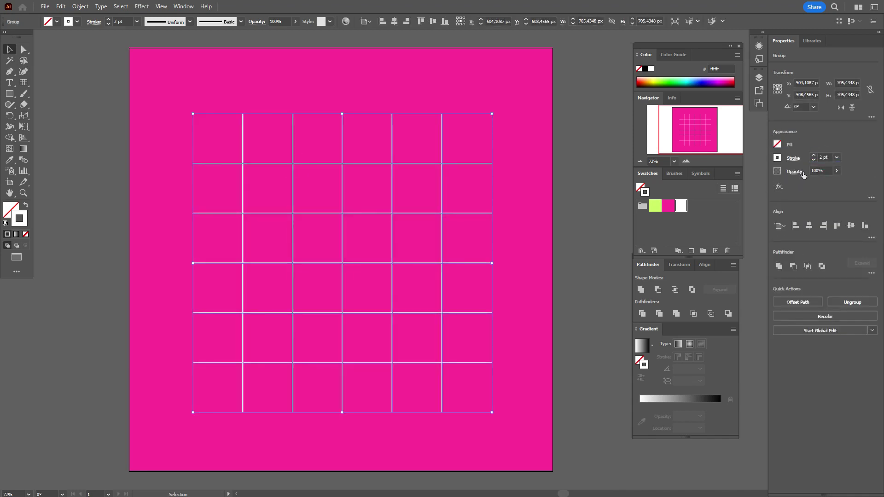
{"action": "left_click", "coordinate": [795, 172]}
{"action": "left_click", "coordinate": [742, 187]}
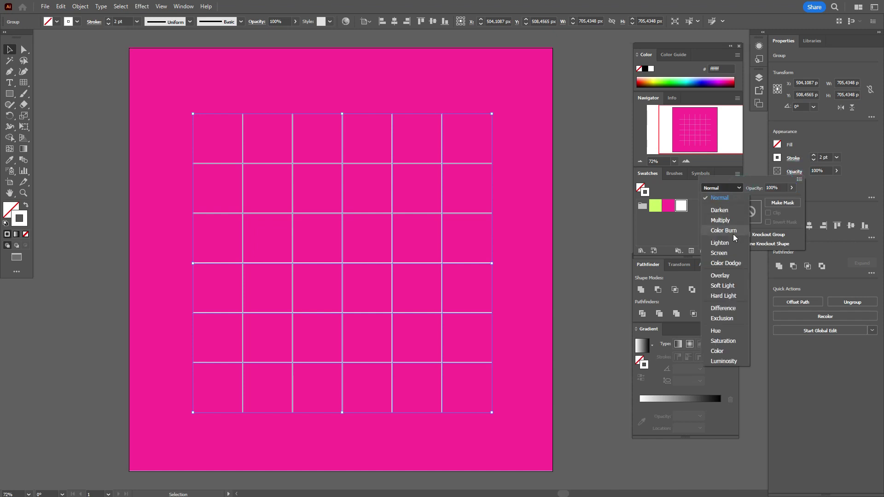
{"action": "left_click", "coordinate": [724, 285]}
{"action": "left_click", "coordinate": [576, 256]}
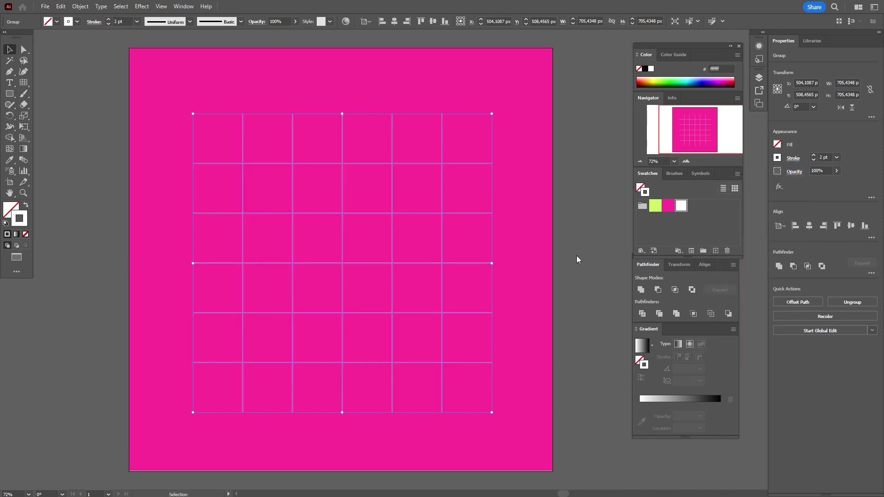
{"action": "left_click", "coordinate": [576, 255]}
- Create a 520 x 520 px circle filled with the lime green swatch and without a stroke
{"action": "left_click", "coordinate": [655, 207]}
{"action": "left_click", "coordinate": [10, 96]}
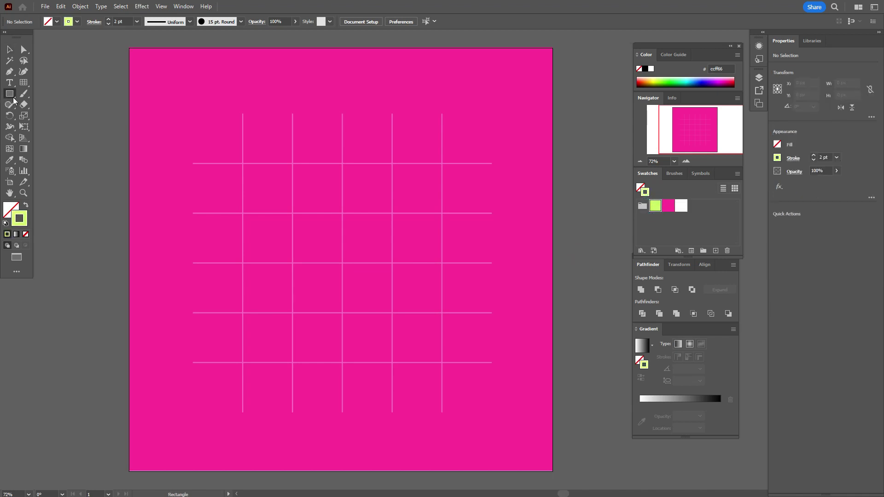
{"action": "left_click_drag", "start_coordinate": [13, 98], "coordinate": [52, 119]}
{"action": "left_click", "coordinate": [156, 185]}
{"action": "type", "text": "520"}
{"action": "key", "text": "Tab"}
{"action": "type", "text": "520"}
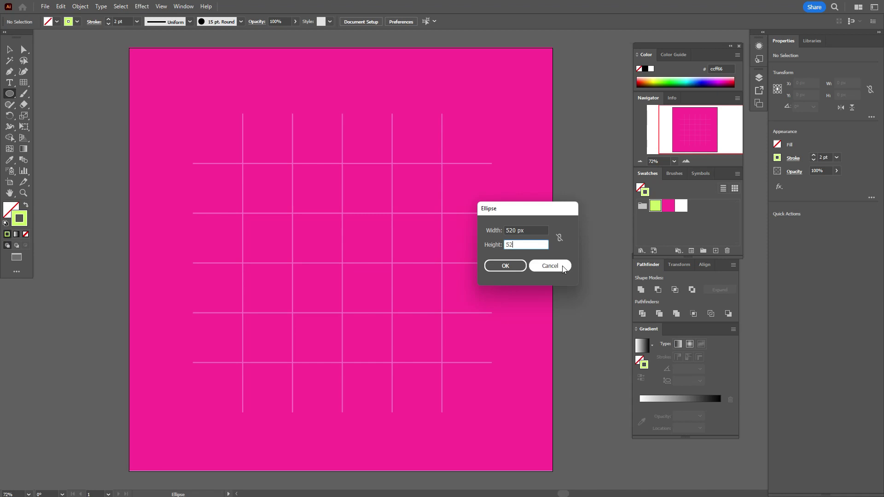
{"action": "left_click", "coordinate": [505, 266]}
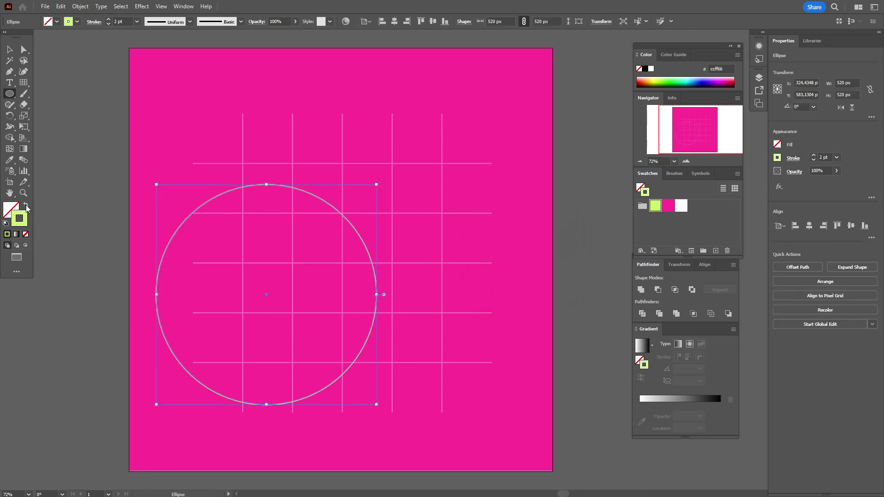
{"action": "left_click", "coordinate": [26, 205]}
- Move the green circle over the grid and centre it horizontally and vertically on the artboard
{"action": "left_click", "coordinate": [9, 49]}
{"action": "left_click_drag", "start_coordinate": [242, 294], "coordinate": [321, 271]}
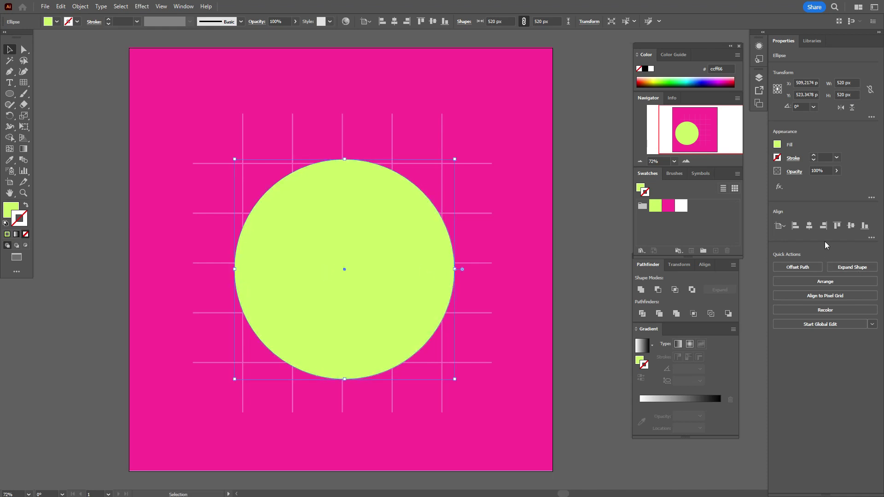
{"action": "left_click", "coordinate": [811, 228]}
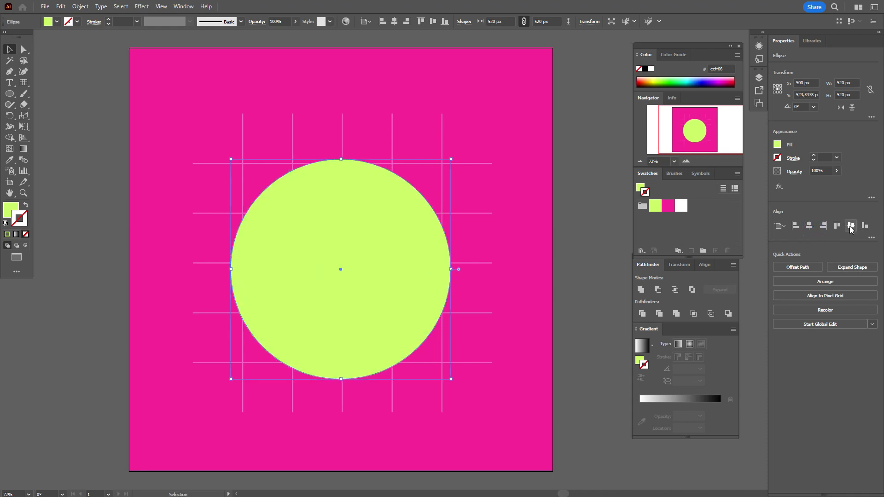
{"action": "left_click", "coordinate": [852, 226]}
{"action": "left_click", "coordinate": [607, 289]}
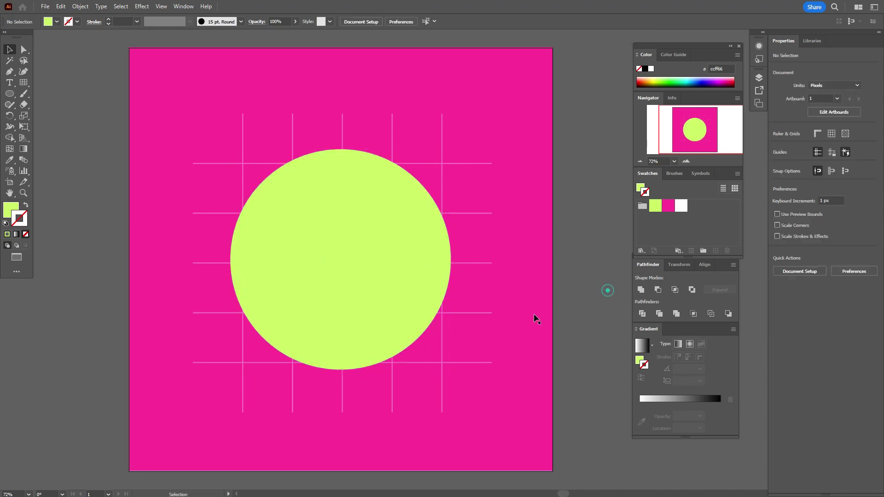
- Centre the line grid horizontally and vertically on the artboard
{"action": "left_click", "coordinate": [489, 313]}
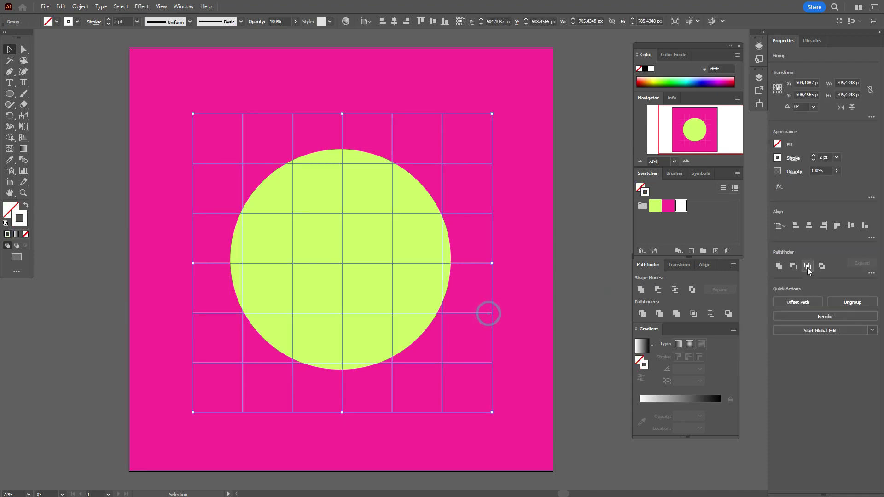
{"action": "left_click", "coordinate": [810, 227]}
{"action": "left_click", "coordinate": [853, 227]}
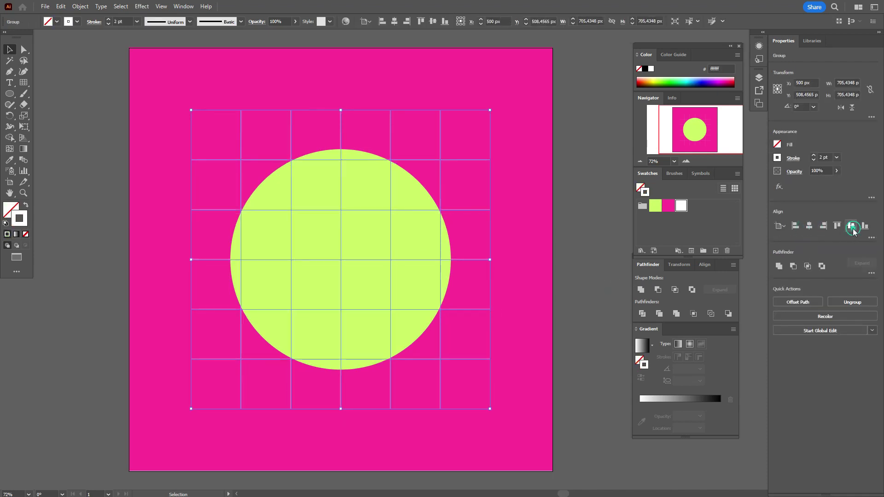
{"action": "left_click", "coordinate": [590, 267]}
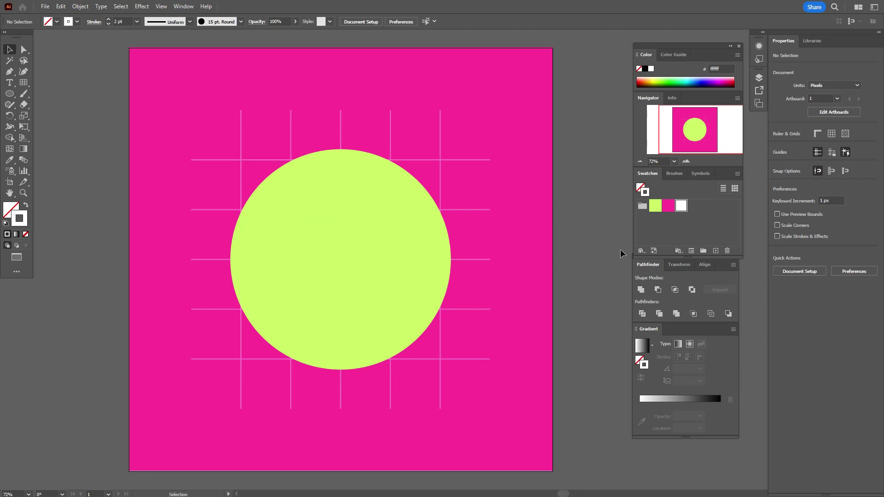
- Choose the pink swatch as fill and create an area text frame about 385 x 261 px inside the circle
{"action": "left_click", "coordinate": [26, 206]}
{"action": "left_click", "coordinate": [19, 209]}
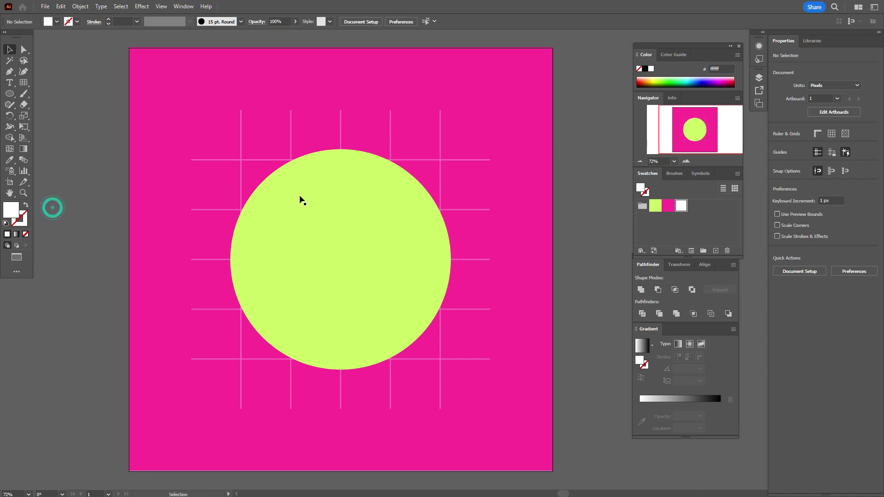
{"action": "left_click", "coordinate": [669, 208]}
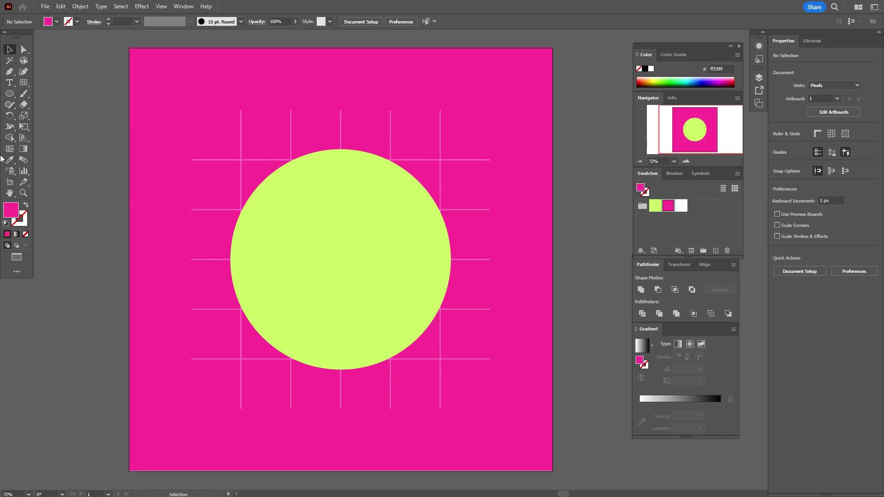
{"action": "left_click", "coordinate": [9, 85]}
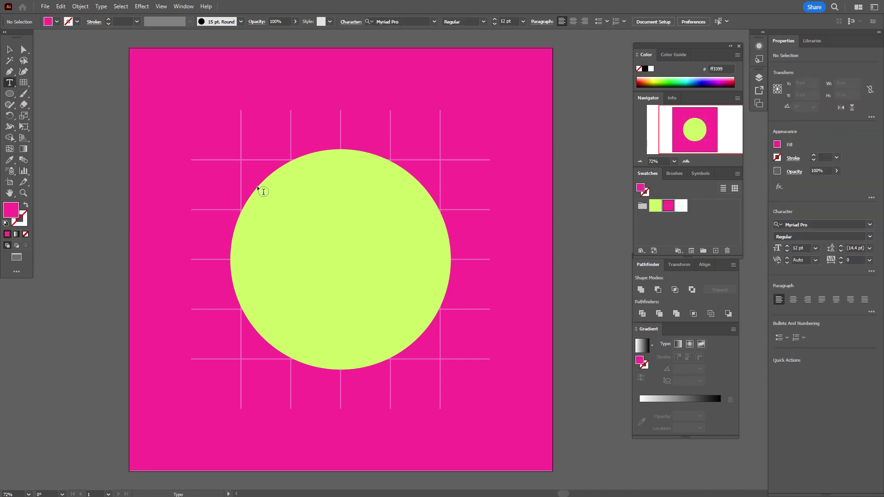
{"action": "left_click_drag", "start_coordinate": [268, 203], "coordinate": [426, 309]}
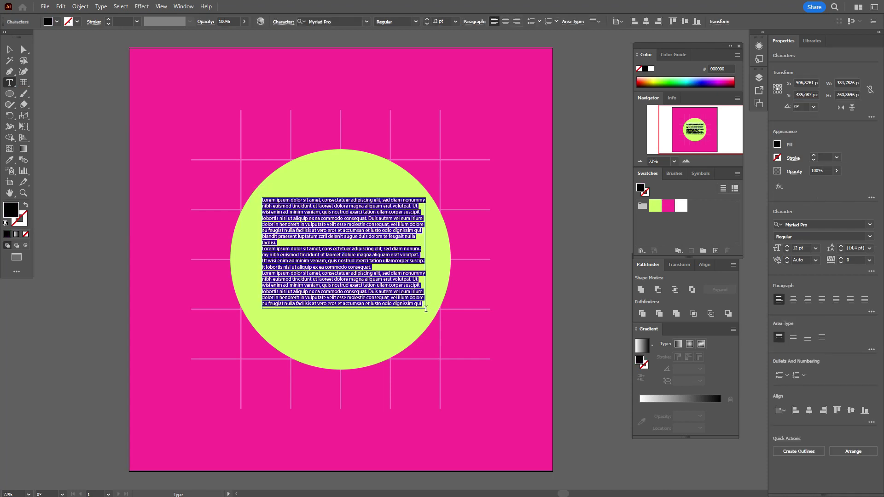
- Set the font size of the placeholder text to 150 pt
{"action": "double_click", "coordinate": [796, 247]}
{"action": "type", "text": "15"}
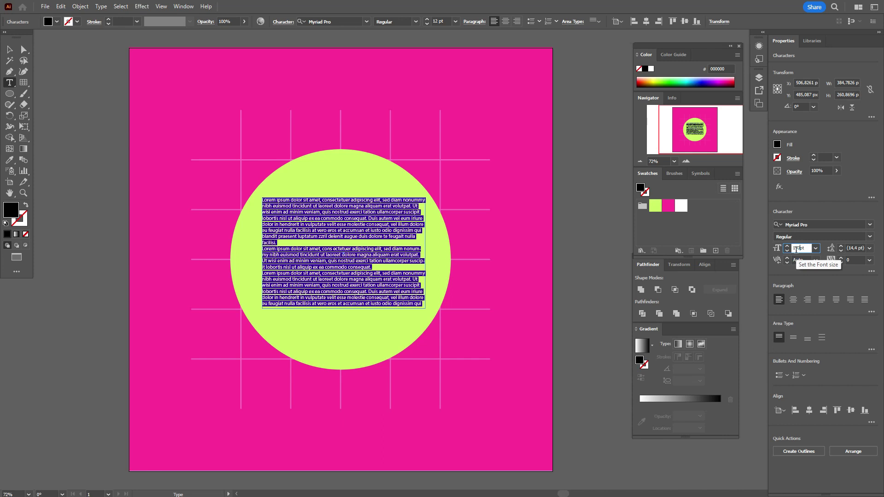
{"action": "type", "text": "0"}
{"action": "key", "text": "Return"}
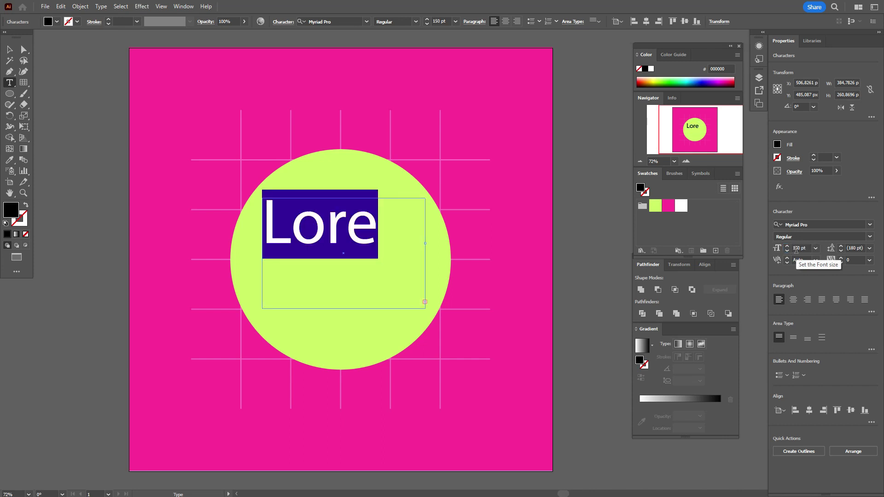
- Replace the placeholder text with LOVE and move the text frame down toward the circle's middle
{"action": "type", "text": "L"}
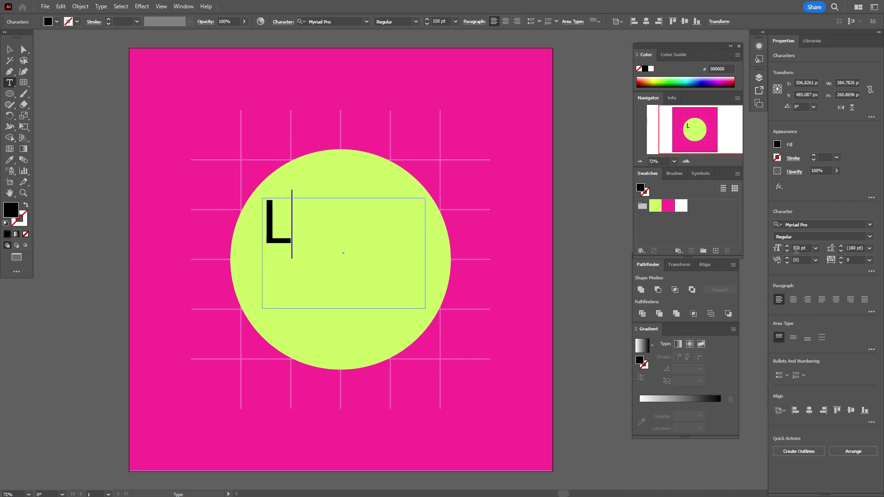
{"action": "type", "text": "OC"}
{"action": "key", "text": "BackSpace"}
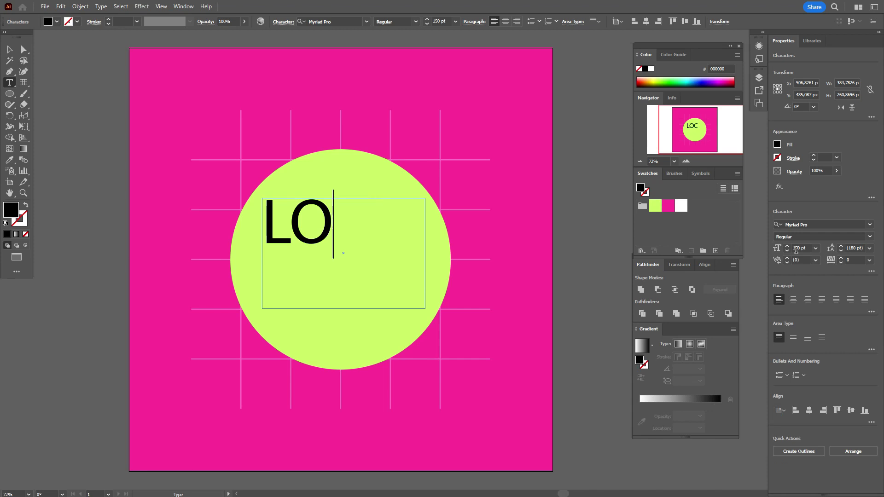
{"action": "type", "text": "VE"}
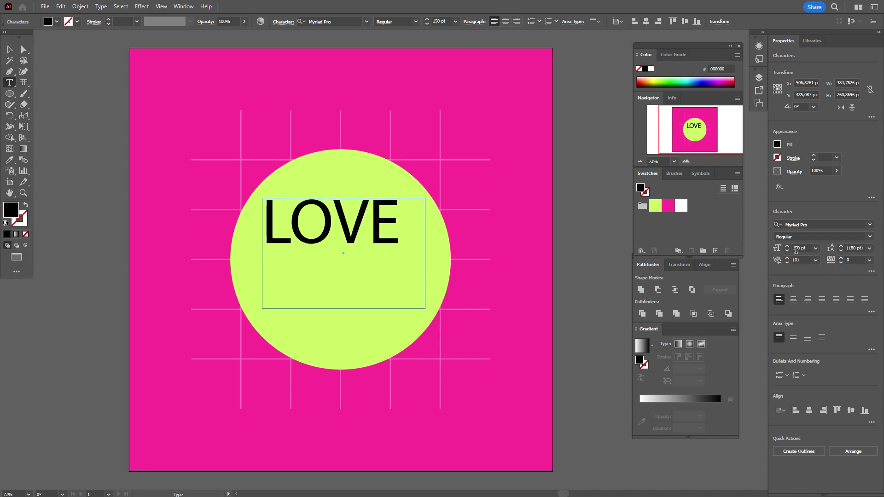
{"action": "key", "text": "Escape"}
{"action": "left_click_drag", "start_coordinate": [361, 213], "coordinate": [367, 249]}
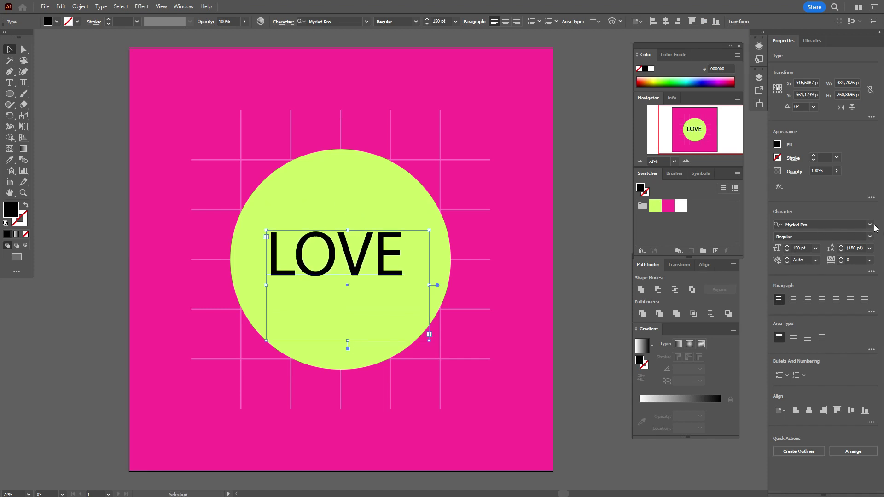
- Set the LOVE text's font to Moira and convert the text to outlines
{"action": "left_click", "coordinate": [870, 226]}
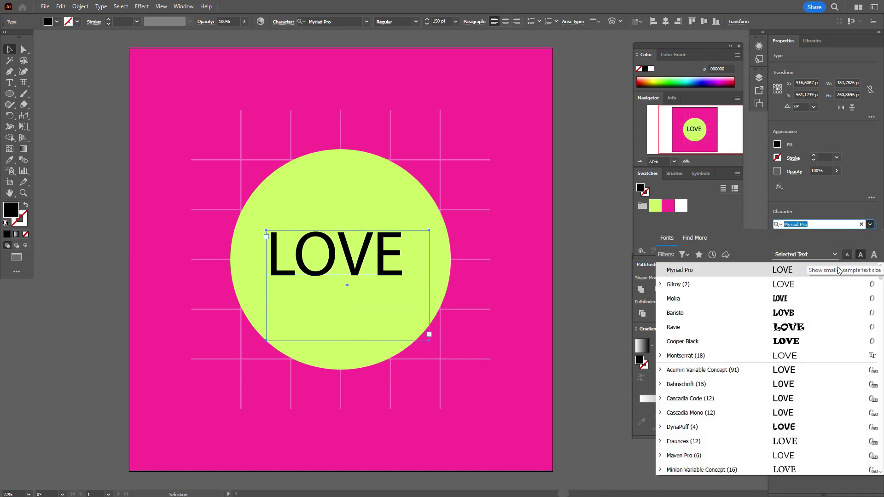
{"action": "left_click", "coordinate": [813, 302]}
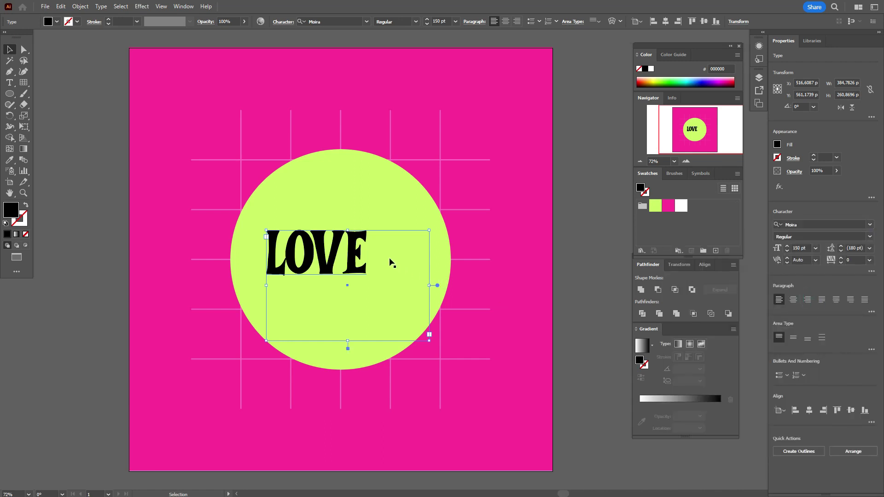
{"action": "right_click", "coordinate": [374, 250]}
{"action": "left_click", "coordinate": [424, 331]}
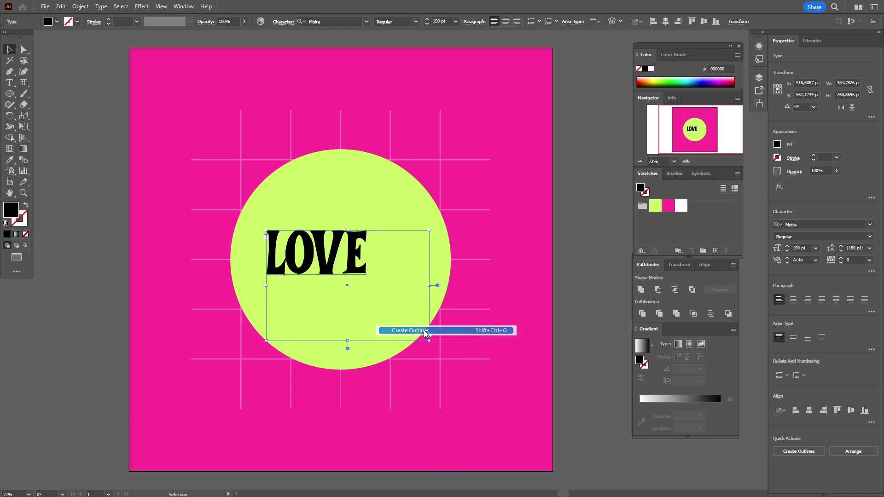
- Enlarge the outlined LOVE lettering to about 672 x 306 px and place it centrally over the green circle
{"action": "left_click_drag", "start_coordinate": [367, 253], "coordinate": [478, 266]}
{"action": "left_click_drag", "start_coordinate": [267, 252], "coordinate": [194, 257]}
{"action": "left_click_drag", "start_coordinate": [382, 279], "coordinate": [385, 278]}
{"action": "left_click", "coordinate": [563, 251]}
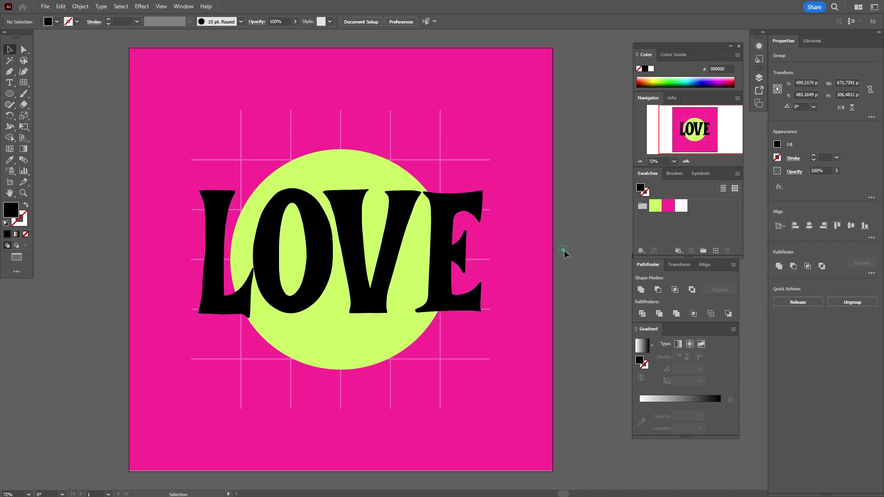
- Ungroup the outlined LOVE lettering into separate letters
{"action": "left_click", "coordinate": [437, 234]}
{"action": "right_click", "coordinate": [438, 235]}
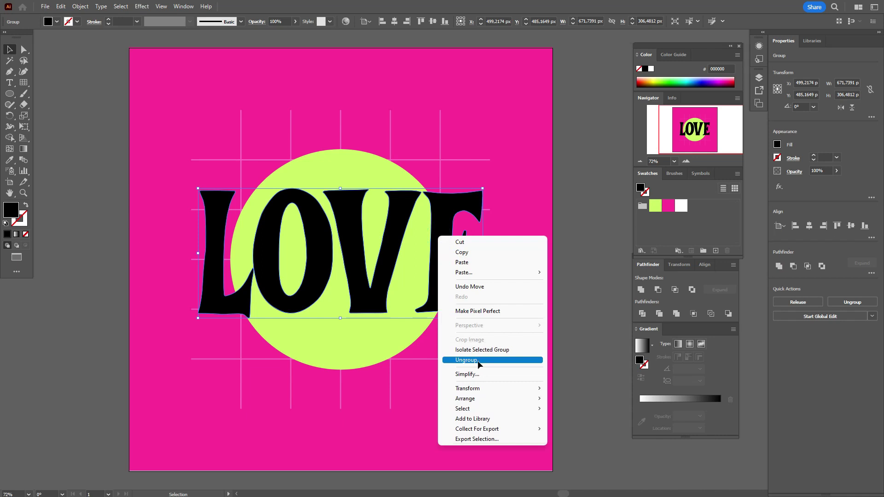
{"action": "left_click", "coordinate": [478, 360]}
{"action": "left_click", "coordinate": [570, 298]}
- Enlarge the letter E, tilt it about 13° clockwise and position it close beside the V
{"action": "left_click", "coordinate": [445, 267]}
{"action": "left_click_drag", "start_coordinate": [488, 261], "coordinate": [519, 262]}
{"action": "left_click_drag", "start_coordinate": [468, 253], "coordinate": [452, 253]}
{"action": "left_click_drag", "start_coordinate": [507, 264], "coordinate": [512, 276]}
{"action": "left_click_drag", "start_coordinate": [460, 258], "coordinate": [451, 257]}
- Enlarge the letter L to about 206 x 475 px and tilt it about 3° clockwise beside the O
{"action": "left_click", "coordinate": [206, 245]}
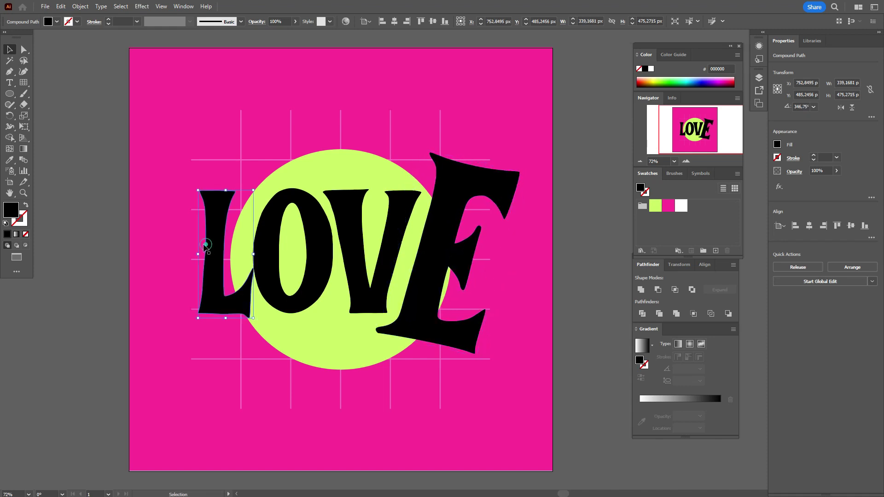
{"action": "left_click_drag", "start_coordinate": [198, 254], "coordinate": [168, 259]}
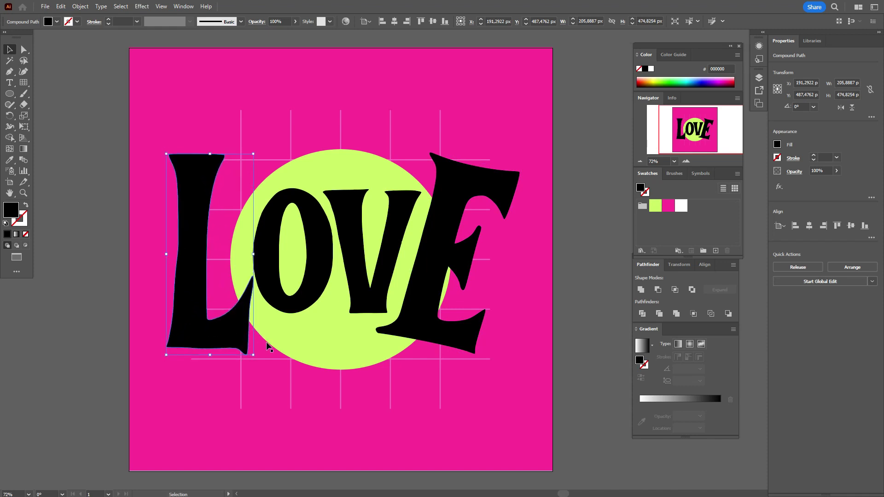
{"action": "left_click_drag", "start_coordinate": [259, 360], "coordinate": [289, 351]}
{"action": "left_click_drag", "start_coordinate": [248, 322], "coordinate": [255, 337]}
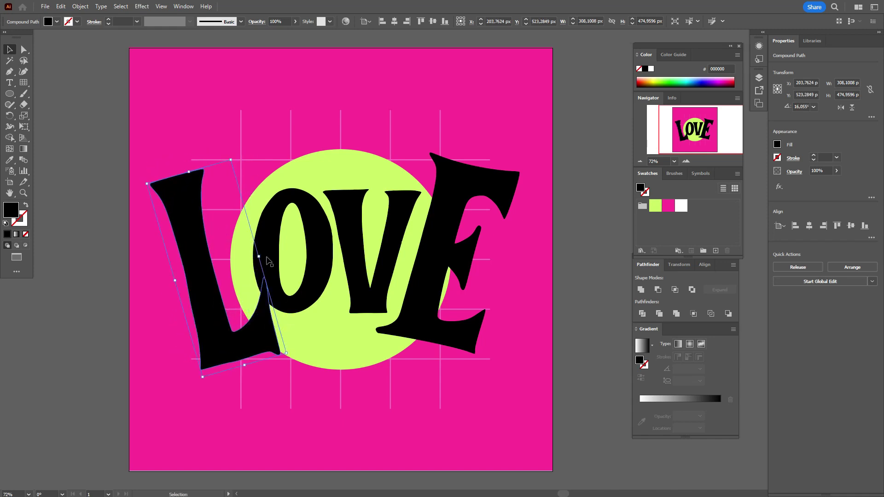
{"action": "key", "text": "ctrl+z"}
{"action": "key", "text": "ctrl+shift+z"}
{"action": "key", "text": "ctrl+z"}
{"action": "key", "text": "ctrl+z"}
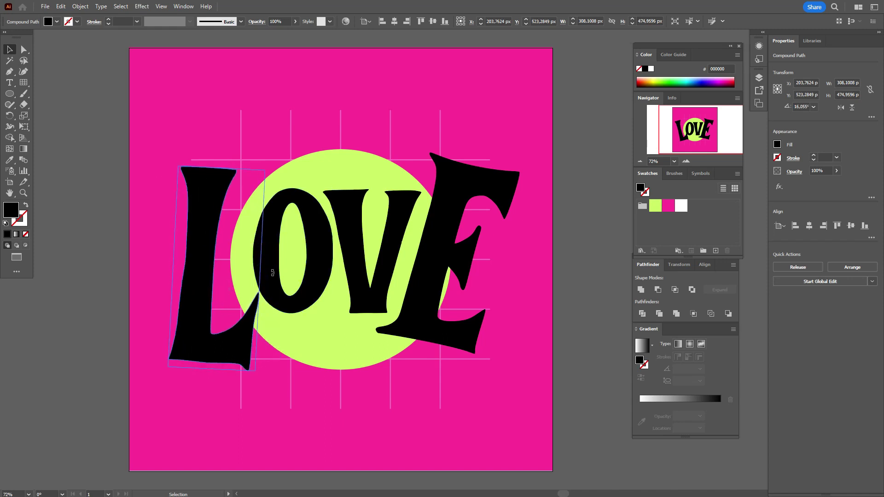
{"action": "left_click", "coordinate": [93, 178]}
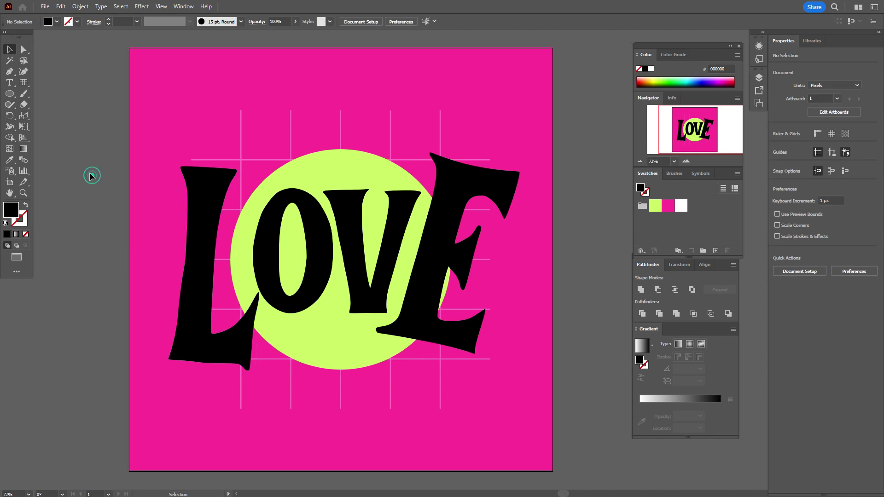
- Round off the sharp corners of the letter L with the Smooth tool
{"action": "left_click", "coordinate": [203, 278]}
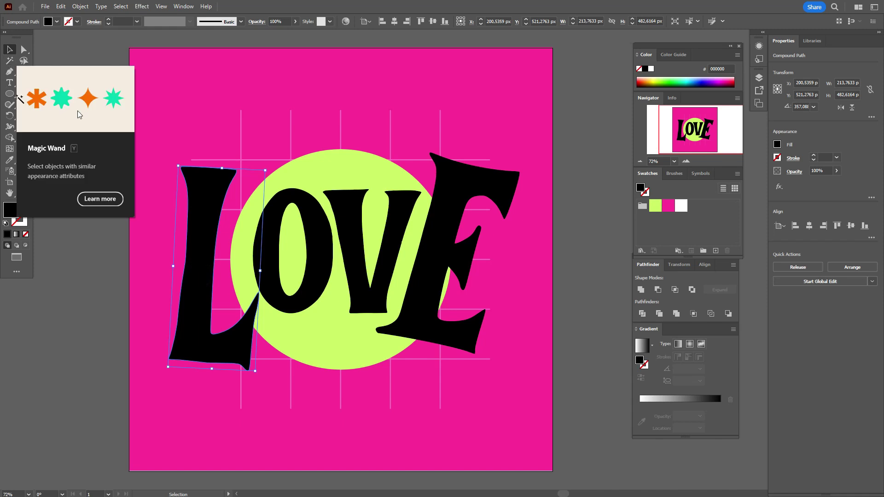
{"action": "left_click", "coordinate": [90, 52]}
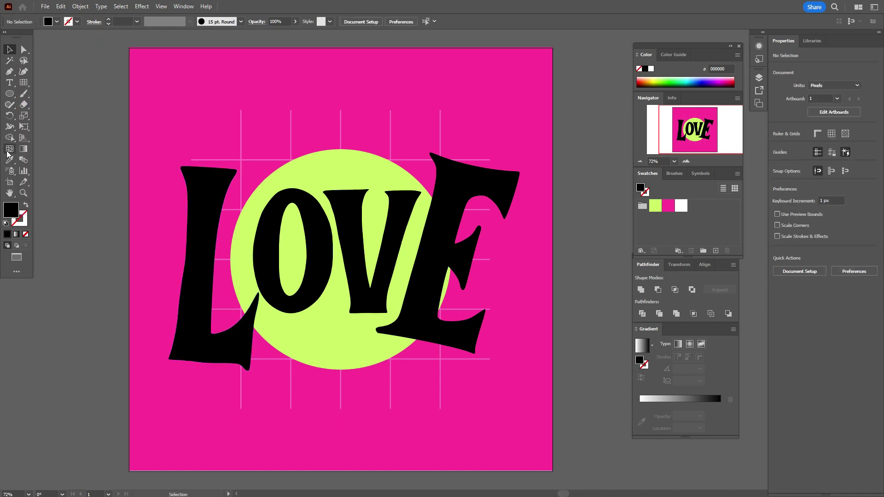
{"action": "left_click_drag", "start_coordinate": [9, 105], "coordinate": [40, 122]}
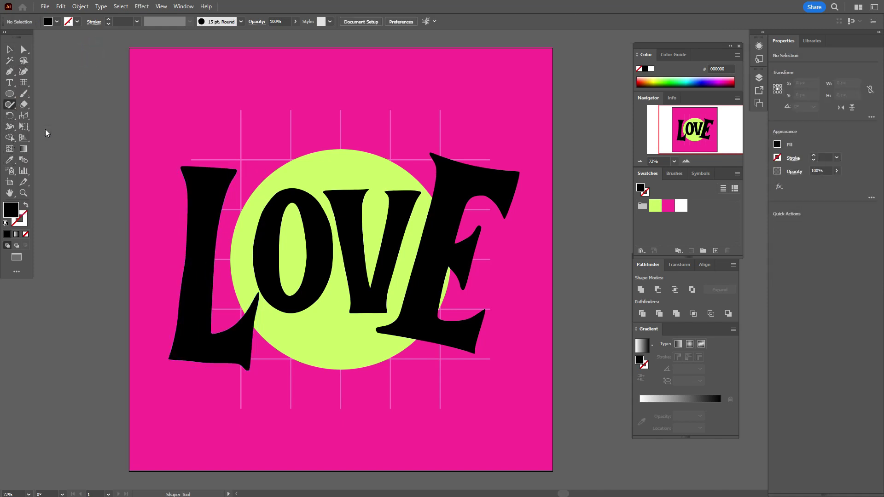
{"action": "left_click", "coordinate": [9, 49]}
{"action": "left_click", "coordinate": [190, 191]}
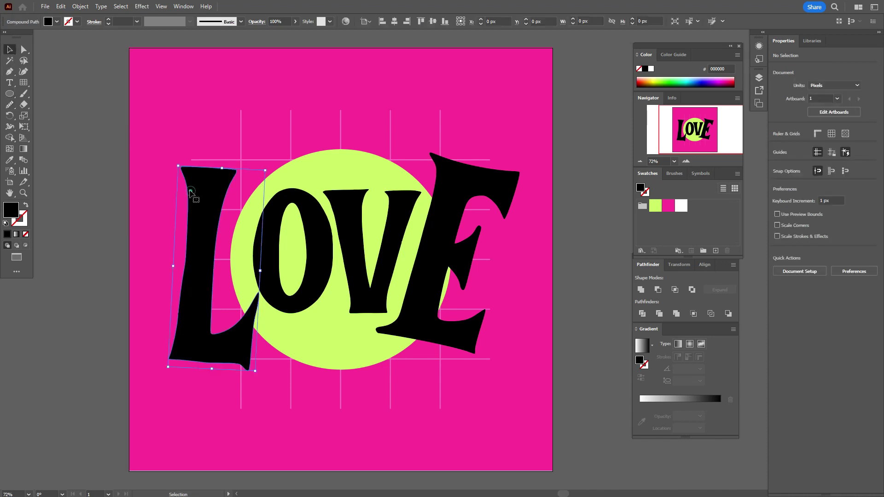
{"action": "left_click", "coordinate": [9, 104]}
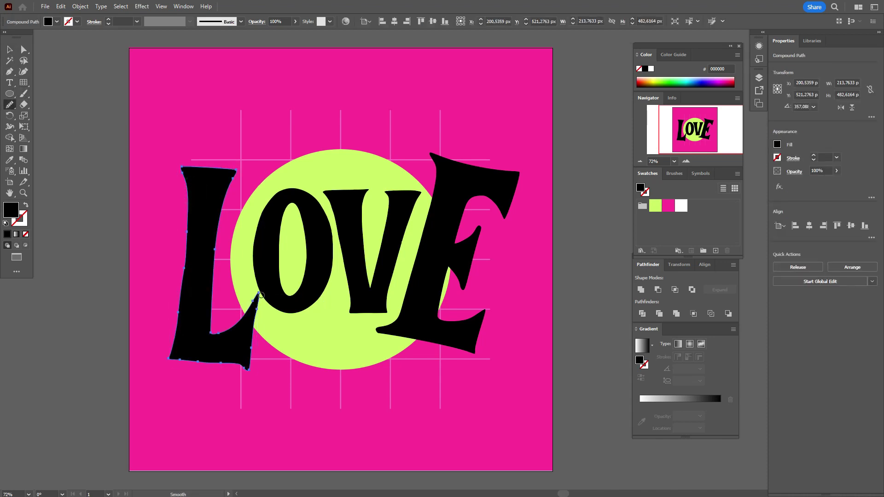
{"action": "mouse_move", "coordinate": [259, 294]}
{"action": "left_mouse_down"}
{"action": "mouse_move", "coordinate": [260, 311]}
{"action": "mouse_move", "coordinate": [257, 297]}
{"action": "mouse_move", "coordinate": [251, 308]}
{"action": "left_mouse_up"}
{"action": "left_click_drag", "start_coordinate": [176, 362], "coordinate": [175, 343]}
- Round off the sharp corners of the letters V and E with the Smooth tool
{"action": "left_click", "coordinate": [368, 199], "text": "ctrl"}
{"action": "mouse_move", "coordinate": [359, 191]}
{"action": "left_mouse_down"}
{"action": "mouse_move", "coordinate": [342, 201]}
{"action": "mouse_move", "coordinate": [331, 186]}
{"action": "mouse_move", "coordinate": [404, 201]}
{"action": "mouse_move", "coordinate": [389, 312]}
{"action": "mouse_move", "coordinate": [352, 313]}
{"action": "mouse_move", "coordinate": [368, 292]}
{"action": "left_mouse_up"}
{"action": "left_click", "coordinate": [433, 241], "text": "ctrl"}
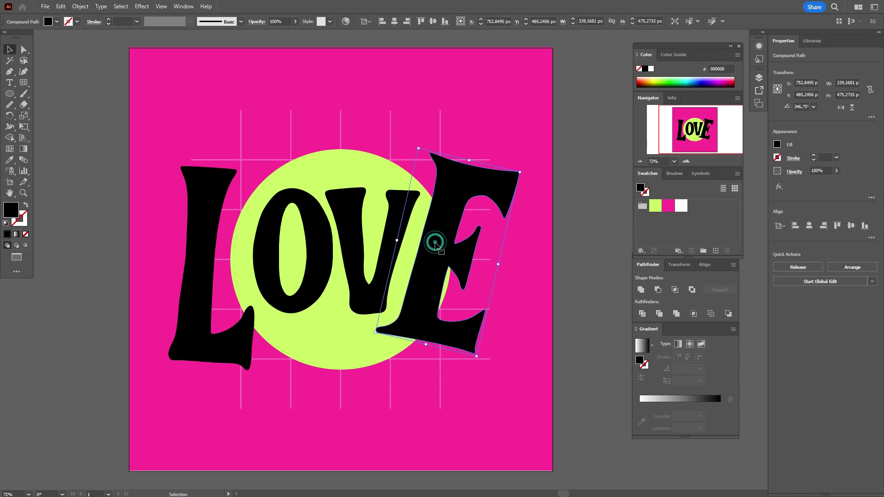
{"action": "mouse_move", "coordinate": [467, 291]}
{"action": "left_mouse_down"}
{"action": "mouse_move", "coordinate": [461, 246]}
{"action": "mouse_move", "coordinate": [397, 330]}
{"action": "mouse_move", "coordinate": [486, 310]}
{"action": "mouse_move", "coordinate": [475, 356]}
{"action": "mouse_move", "coordinate": [510, 207]}
{"action": "left_mouse_up"}
{"action": "mouse_move", "coordinate": [411, 153]}
{"action": "left_mouse_down"}
{"action": "mouse_move", "coordinate": [434, 158]}
{"action": "mouse_move", "coordinate": [436, 183]}
{"action": "left_mouse_up"}
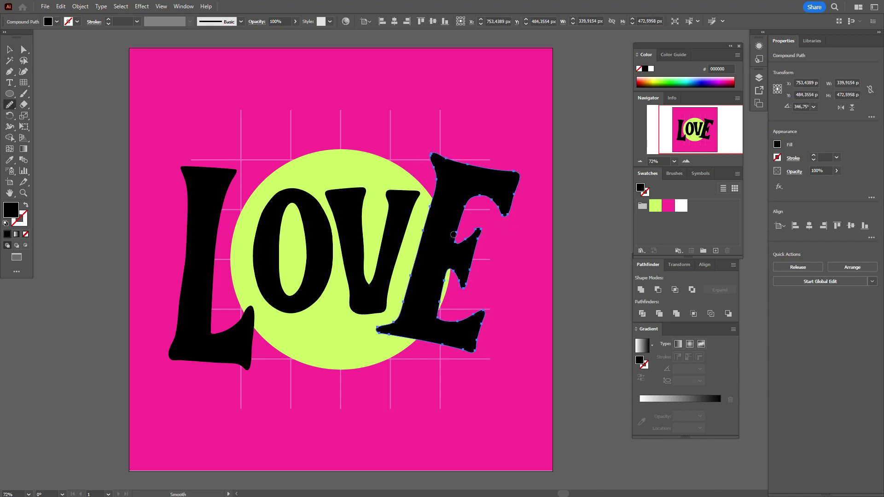
{"action": "key", "text": "v"}
{"action": "left_click", "coordinate": [482, 362]}
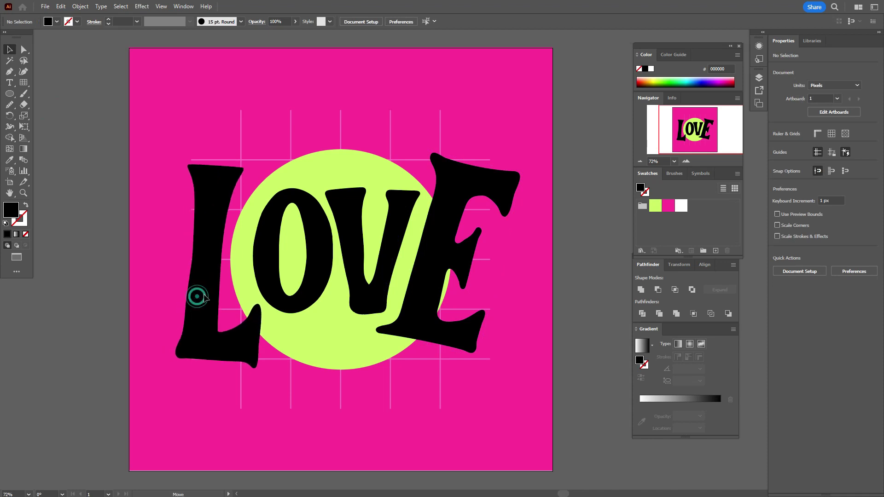
- Move the letter L closer to the O, shrink it slightly and rotate it to about 3° counter-clockwise
{"action": "left_click", "coordinate": [198, 297]}
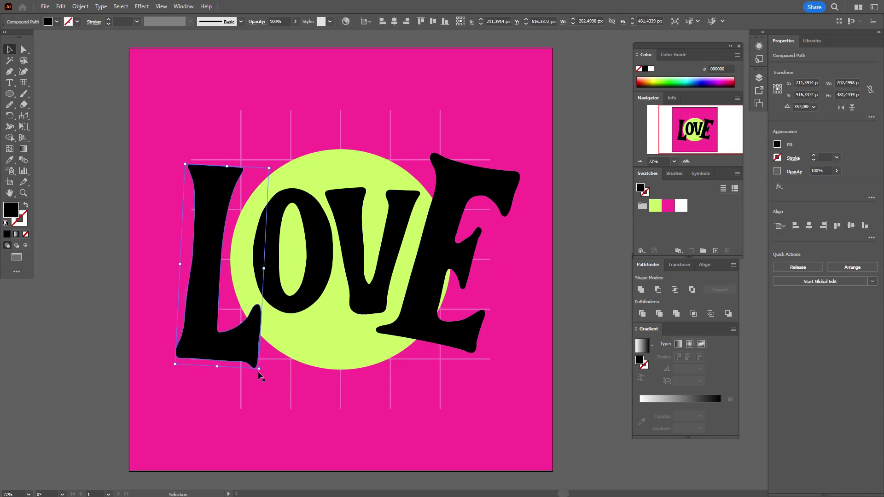
{"action": "left_click_drag", "start_coordinate": [259, 374], "coordinate": [246, 357]}
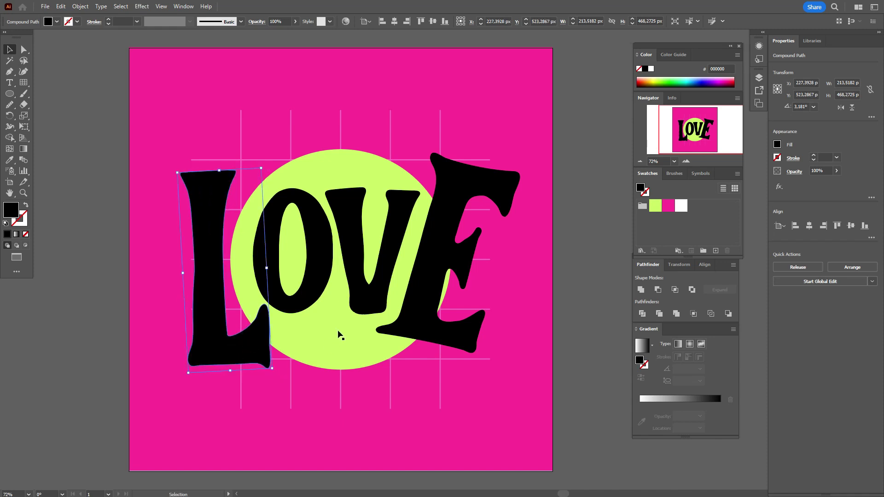
{"action": "left_click", "coordinate": [590, 276]}
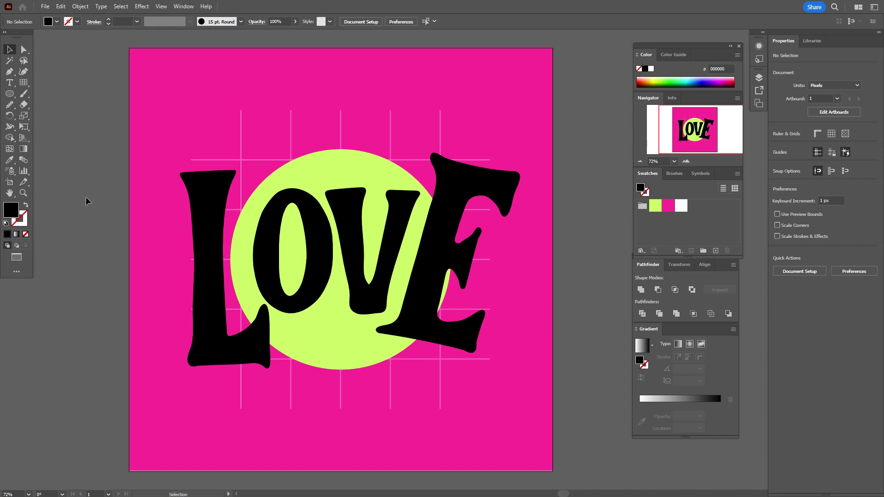
- Set the Warp tool's brush to 300 px wide and 300 px high
{"action": "left_click", "coordinate": [8, 131]}
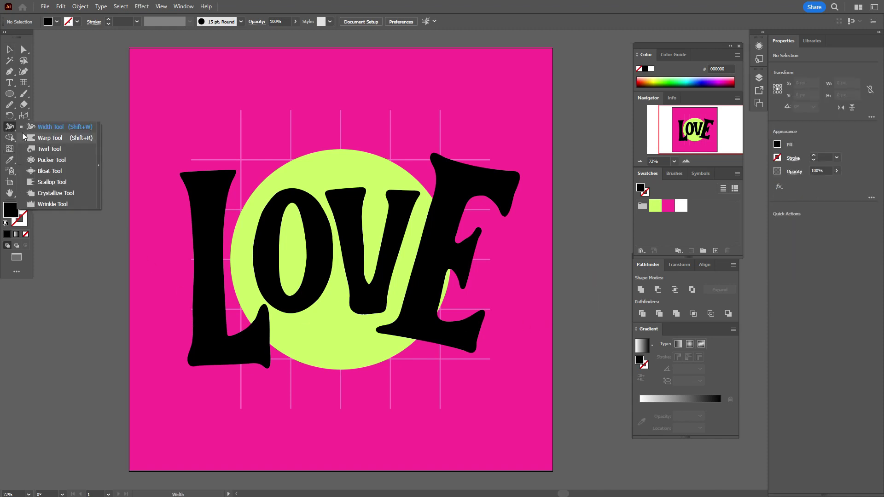
{"action": "left_click", "coordinate": [50, 138]}
{"action": "double_click", "coordinate": [10, 131]}
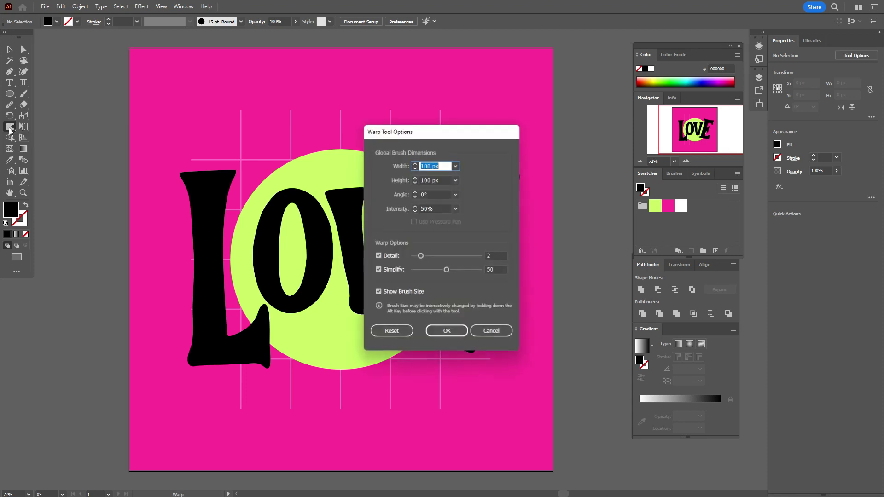
{"action": "type", "text": "300"}
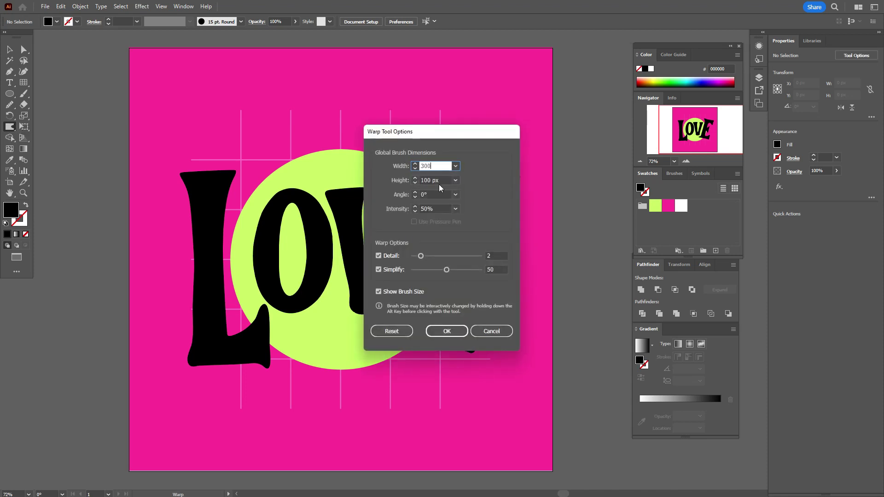
{"action": "key", "text": "Tab"}
{"action": "type", "text": "30"}
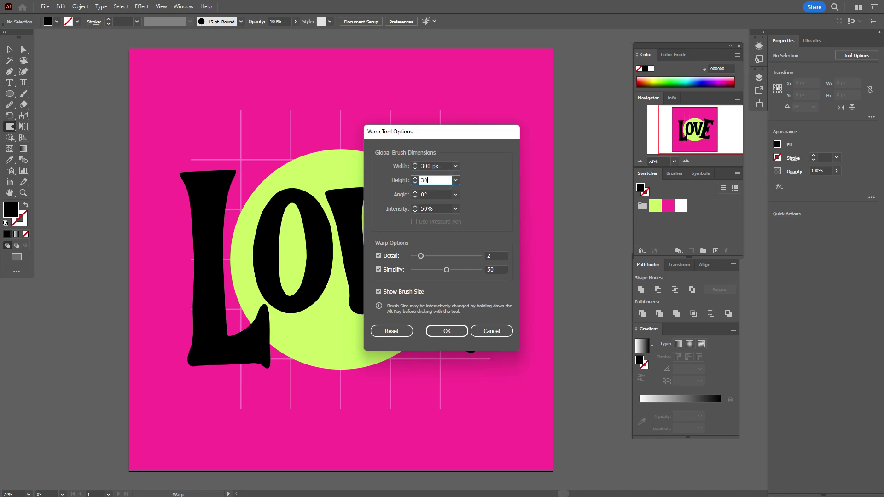
{"action": "left_click", "coordinate": [453, 332]}
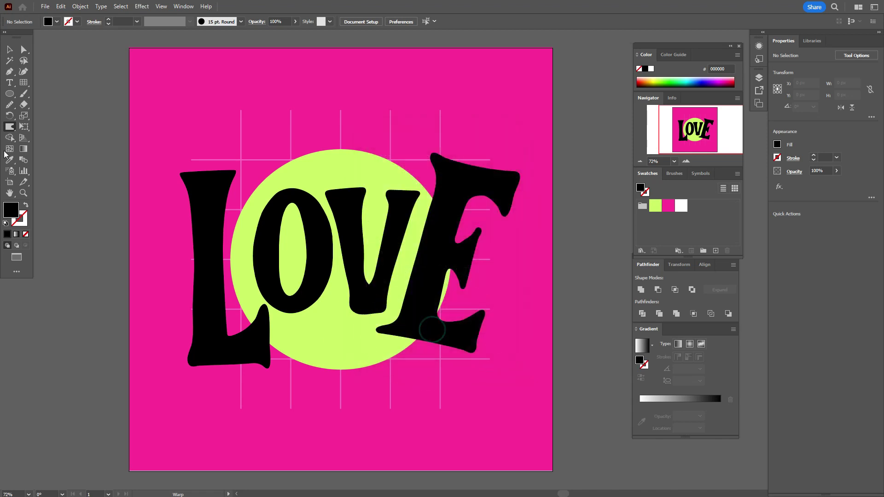
- Warp the middle of all four LOVE letters horizontally toward the E and bulge the E's lower edge slightly downward
{"action": "key", "text": "v"}
{"action": "left_click", "coordinate": [215, 222]}
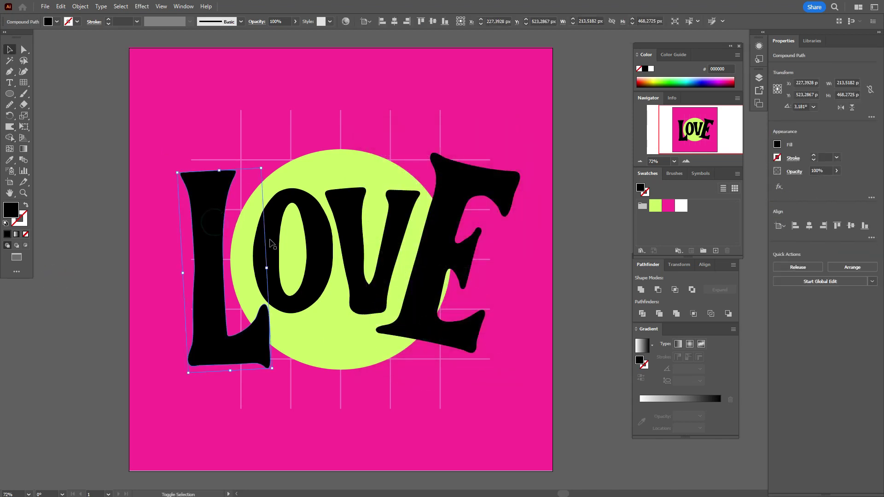
{"action": "left_click", "coordinate": [269, 240], "text": "shift"}
{"action": "left_click", "coordinate": [347, 237], "text": "shift"}
{"action": "left_click", "coordinate": [424, 249], "text": "shift"}
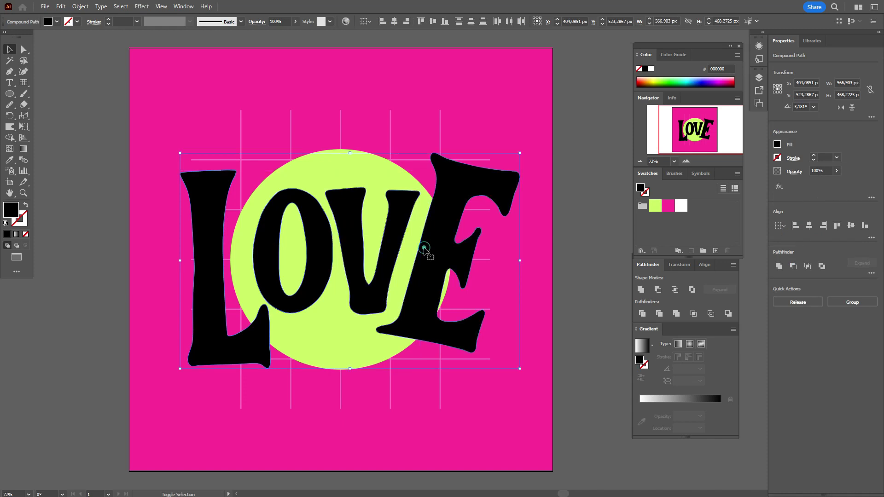
{"action": "left_click", "coordinate": [10, 127]}
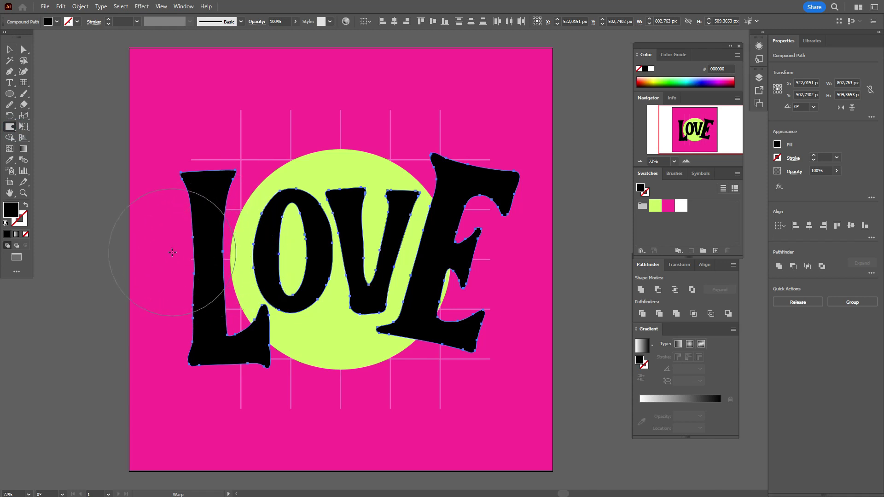
{"action": "left_click_drag", "start_coordinate": [172, 252], "coordinate": [507, 263]}
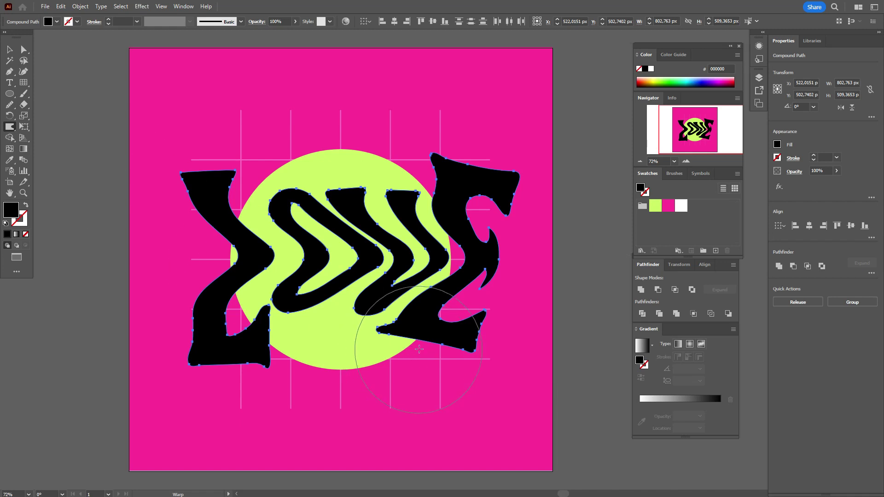
{"action": "left_click_drag", "start_coordinate": [421, 342], "coordinate": [421, 360]}
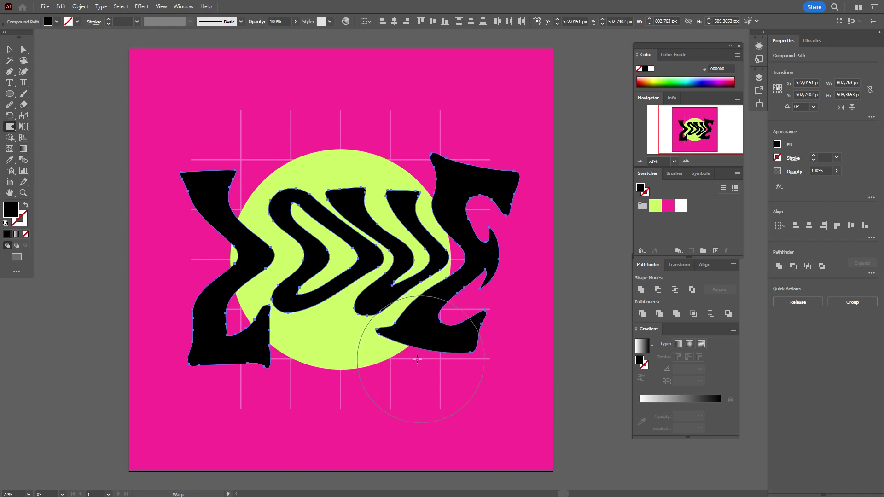
{"action": "left_click", "coordinate": [10, 49]}
{"action": "left_click", "coordinate": [55, 72]}
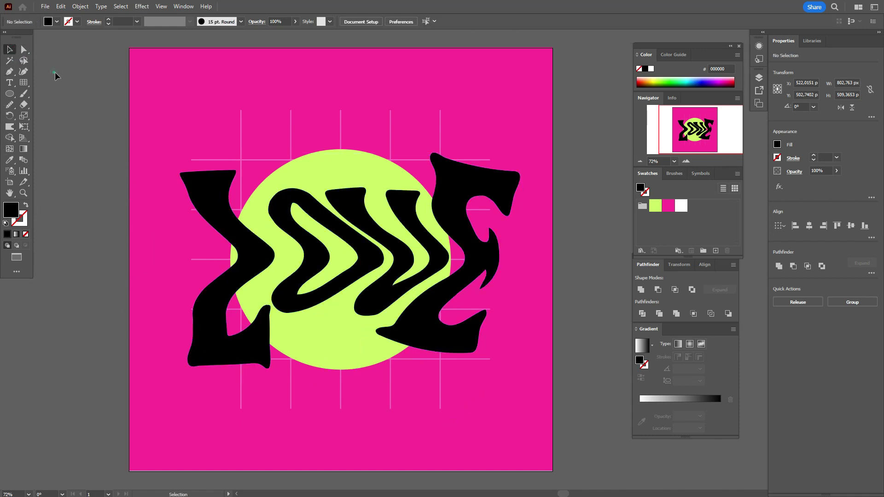
- Round off the pointed tips of the warped E's middle arm with the Smooth tool
{"action": "left_click", "coordinate": [482, 254]}
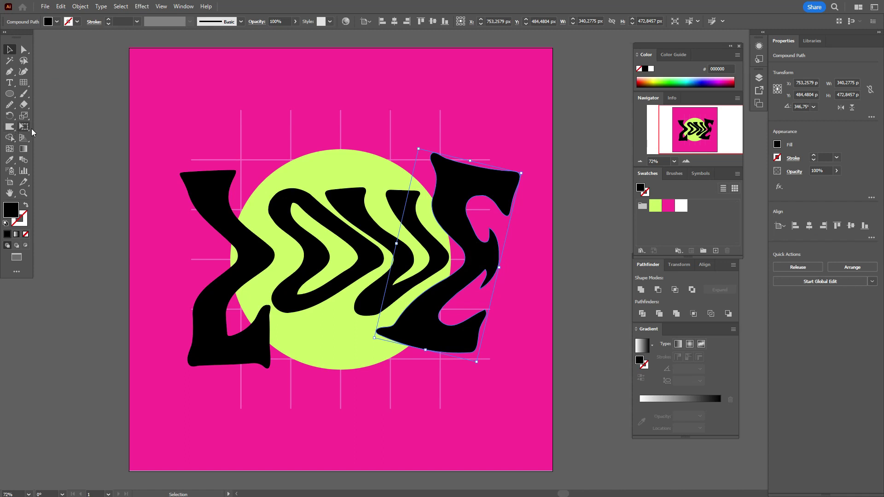
{"action": "left_click", "coordinate": [9, 104]}
{"action": "mouse_move", "coordinate": [490, 228]}
{"action": "left_mouse_down"}
{"action": "mouse_move", "coordinate": [498, 248]}
{"action": "mouse_move", "coordinate": [488, 285]}
{"action": "left_mouse_up"}
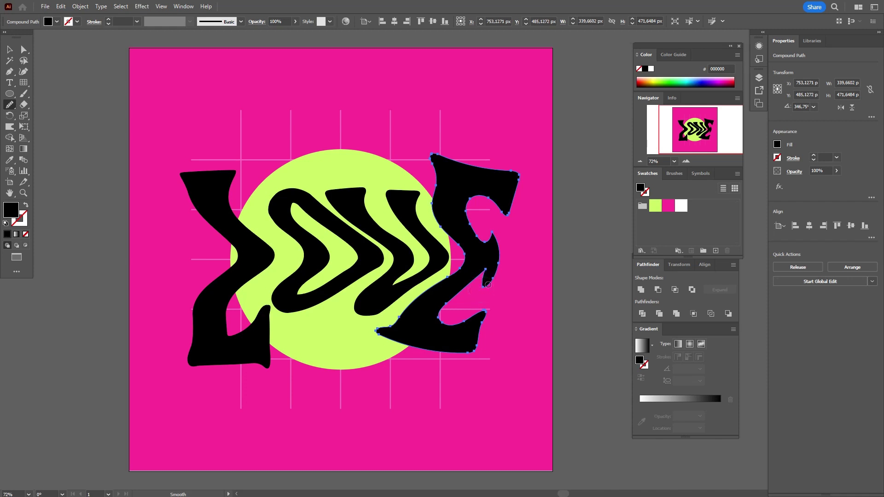
{"action": "left_click", "coordinate": [494, 236]}
{"action": "key", "text": "v"}
{"action": "left_click", "coordinate": [71, 86]}
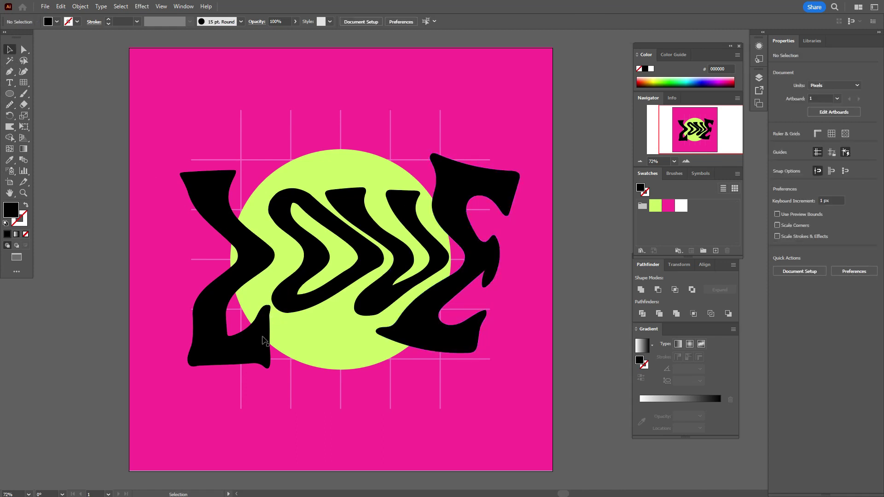
- Rotate the letter L slightly counter-clockwise, then move the O and V to even out their spacing
{"action": "left_click", "coordinate": [258, 351]}
{"action": "left_click_drag", "start_coordinate": [282, 370], "coordinate": [290, 376]}
{"action": "mouse_move", "coordinate": [387, 282]}
{"action": "left_mouse_down"}
{"action": "mouse_move", "coordinate": [399, 277]}
{"action": "mouse_move", "coordinate": [358, 256]}
{"action": "mouse_move", "coordinate": [400, 245]}
{"action": "left_mouse_up"}
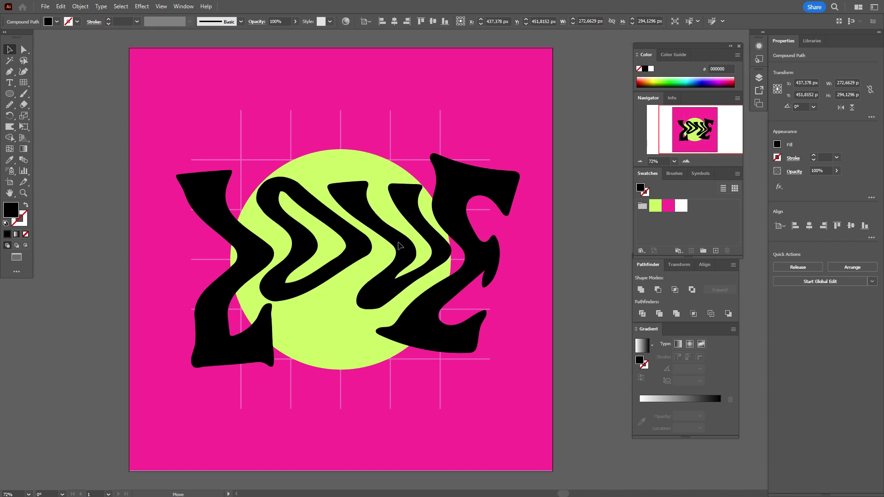
- Rotate the letter L further, to about 10° counter-clockwise, and nudge it down toward its final spot
{"action": "left_click", "coordinate": [257, 348]}
{"action": "mouse_move", "coordinate": [282, 374]}
{"action": "left_mouse_down"}
{"action": "mouse_move", "coordinate": [291, 371]}
{"action": "mouse_move", "coordinate": [248, 353]}
{"action": "mouse_move", "coordinate": [282, 366]}
{"action": "left_mouse_up"}
{"action": "left_click_drag", "start_coordinate": [256, 351], "coordinate": [261, 358]}
{"action": "left_click", "coordinate": [87, 294]}
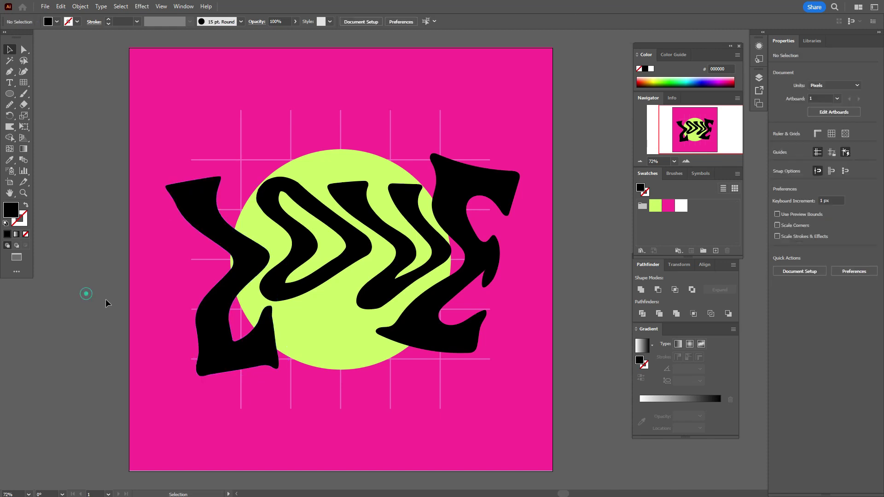
- Group the four LOVE letters into one object
{"action": "left_click", "coordinate": [327, 315]}
{"action": "left_click", "coordinate": [242, 249]}
{"action": "left_click", "coordinate": [336, 224], "text": "shift"}
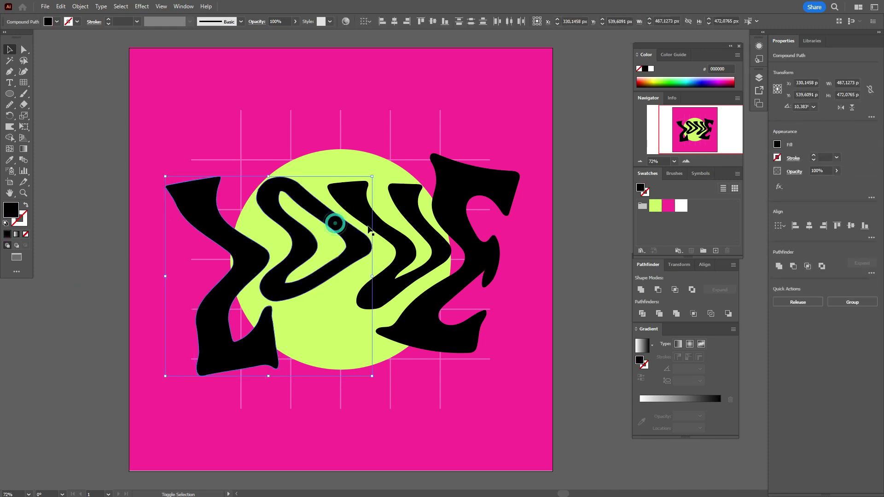
{"action": "left_click", "coordinate": [375, 220], "text": "shift"}
{"action": "left_click", "coordinate": [483, 190], "text": "shift"}
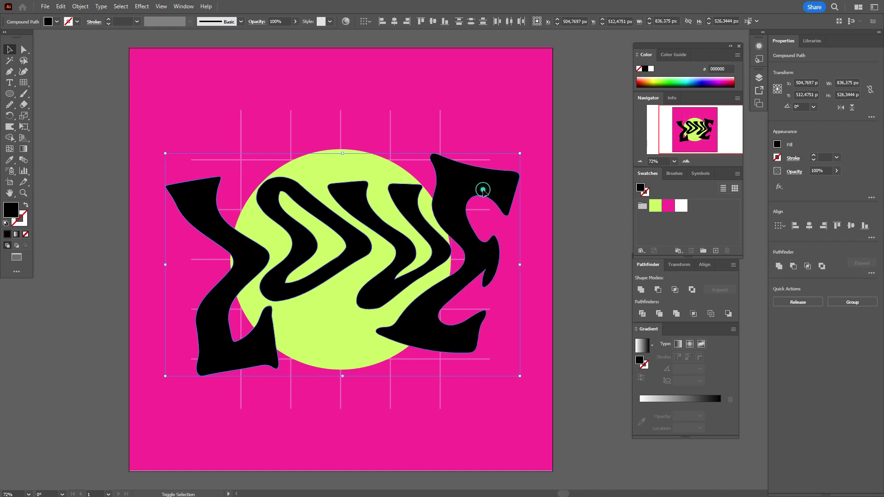
{"action": "left_click", "coordinate": [80, 6]}
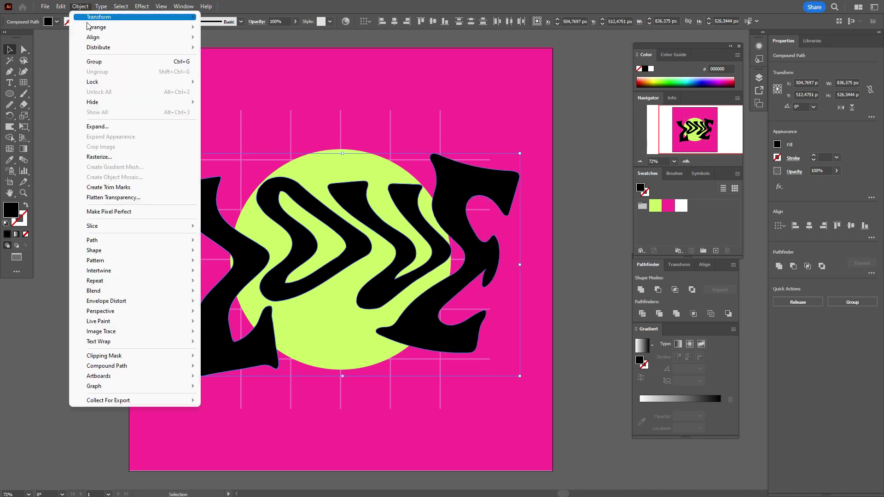
{"action": "left_click", "coordinate": [96, 62]}
{"action": "left_click", "coordinate": [91, 138]}
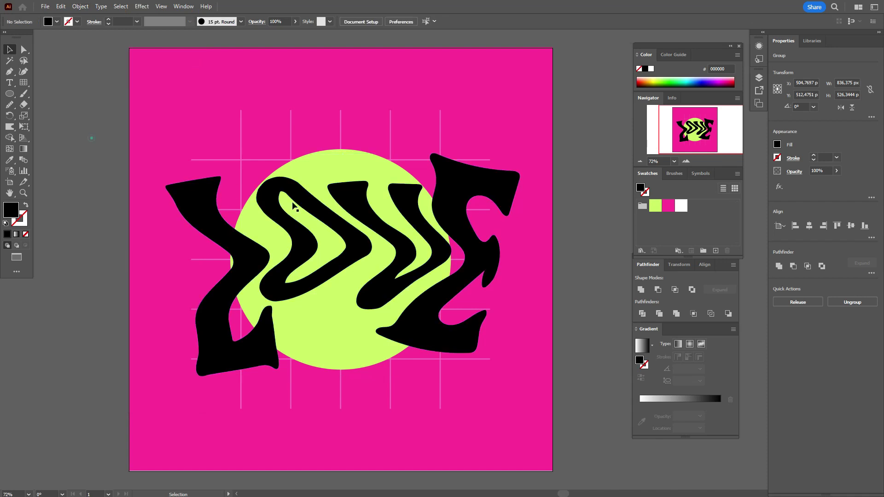
- Center the LOVE group horizontally and vertically on the artboard
{"action": "left_click_drag", "start_coordinate": [395, 249], "coordinate": [399, 259]}
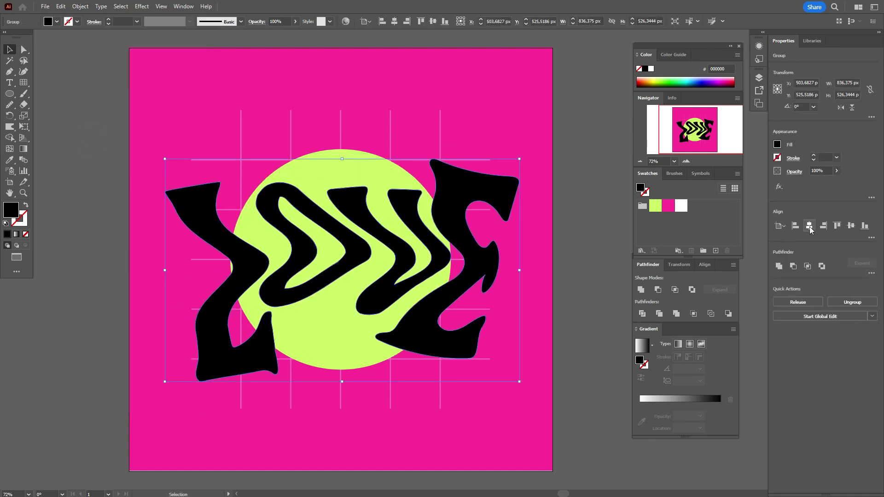
{"action": "left_click", "coordinate": [809, 226]}
{"action": "left_click", "coordinate": [852, 225]}
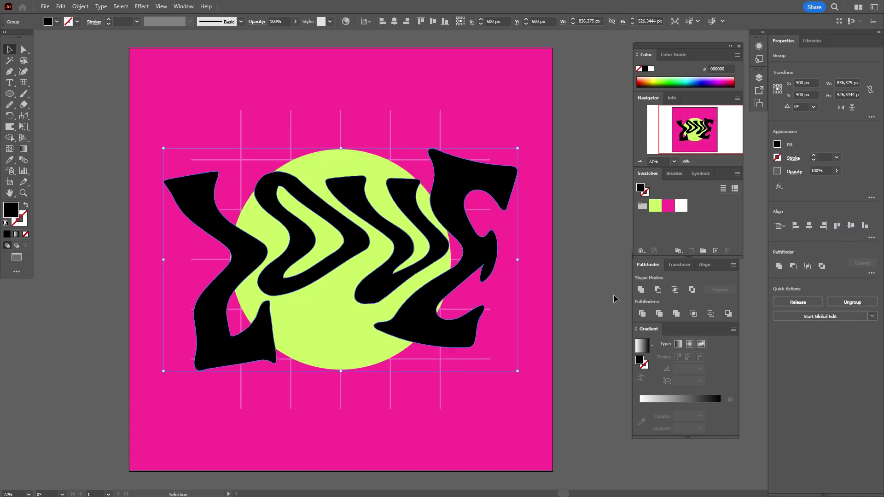
{"action": "left_click", "coordinate": [568, 280]}
- Make room beside the artboard and show the 3D and Materials settings
{"action": "left_click", "coordinate": [9, 193]}
{"action": "left_click_drag", "start_coordinate": [389, 244], "coordinate": [308, 241]}
{"action": "left_click", "coordinate": [190, 11]}
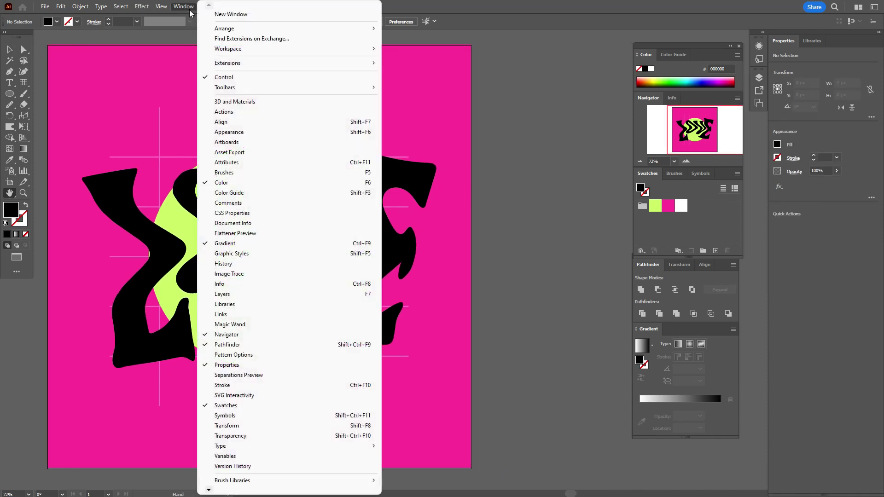
{"action": "left_click", "coordinate": [250, 101]}
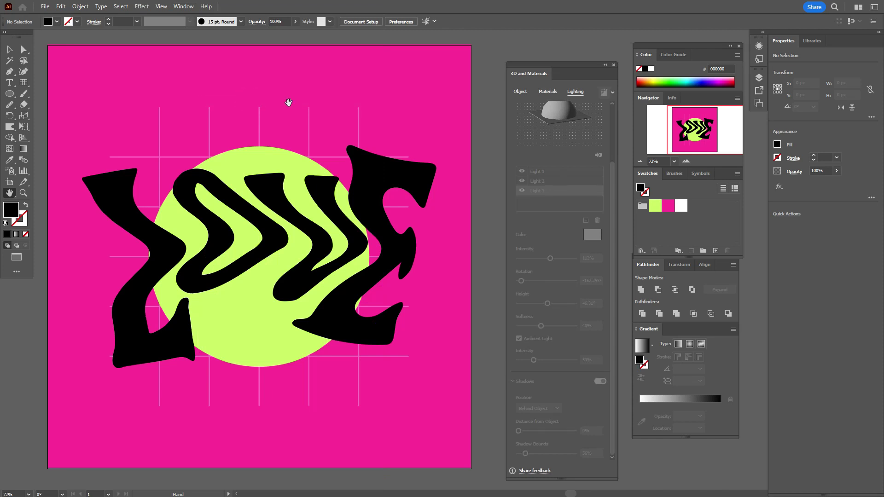
- Fill the LOVE group with the pink swatch and apply the 3D Inflate effect to it
{"action": "left_click", "coordinate": [7, 52]}
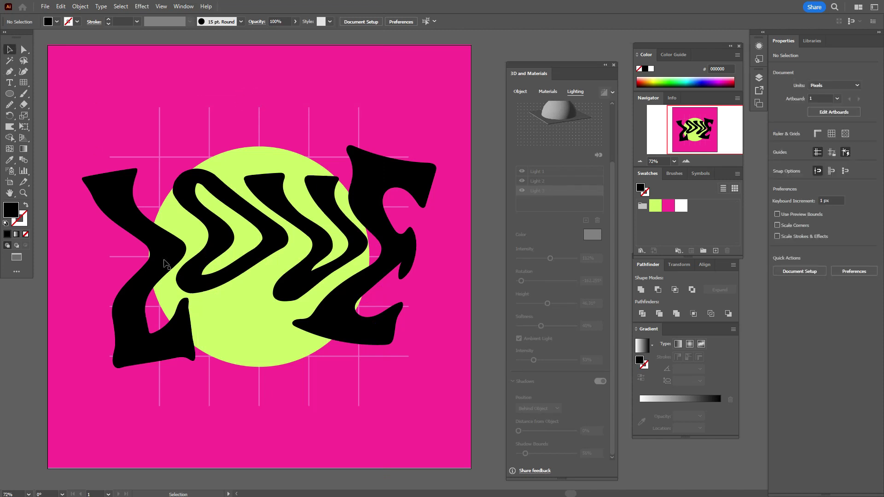
{"action": "left_click", "coordinate": [165, 258]}
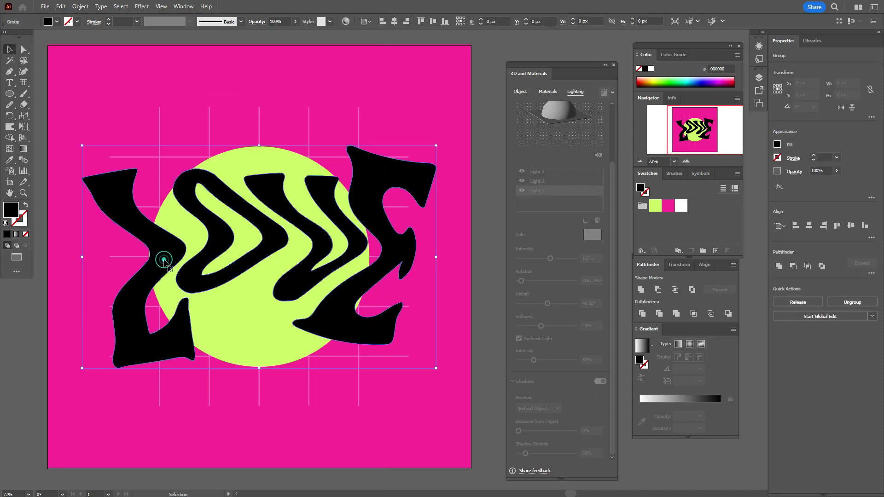
{"action": "left_click", "coordinate": [669, 206]}
{"action": "left_click", "coordinate": [521, 92]}
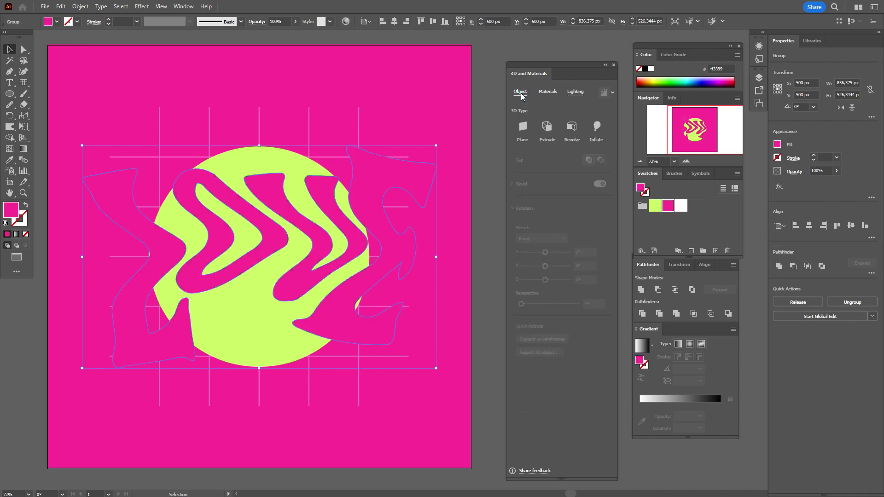
{"action": "left_click", "coordinate": [598, 127]}
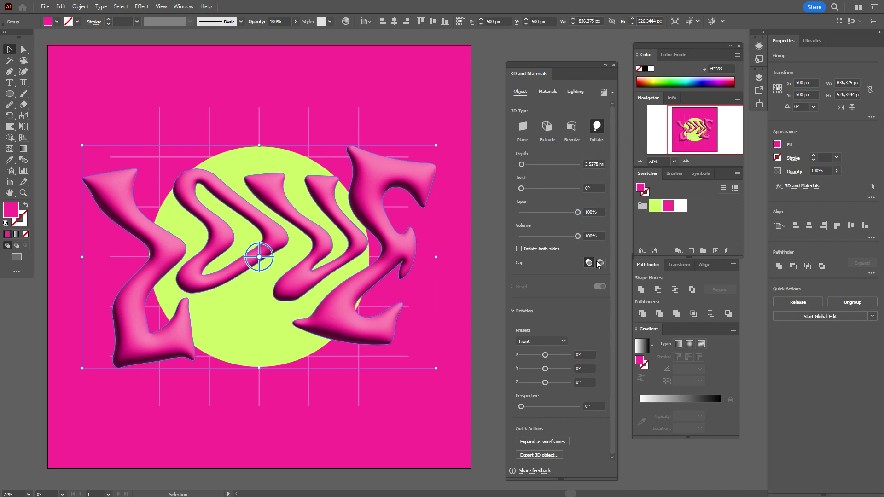
- Render the inflated LOVE lettering with ray tracing and set its material to roughness 0 and metallic 0.5
{"action": "left_click", "coordinate": [544, 92]}
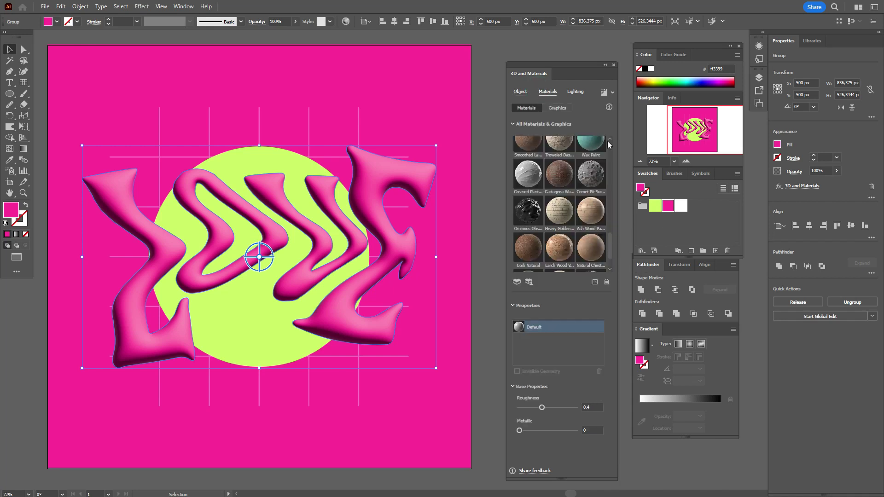
{"action": "left_click", "coordinate": [604, 92]}
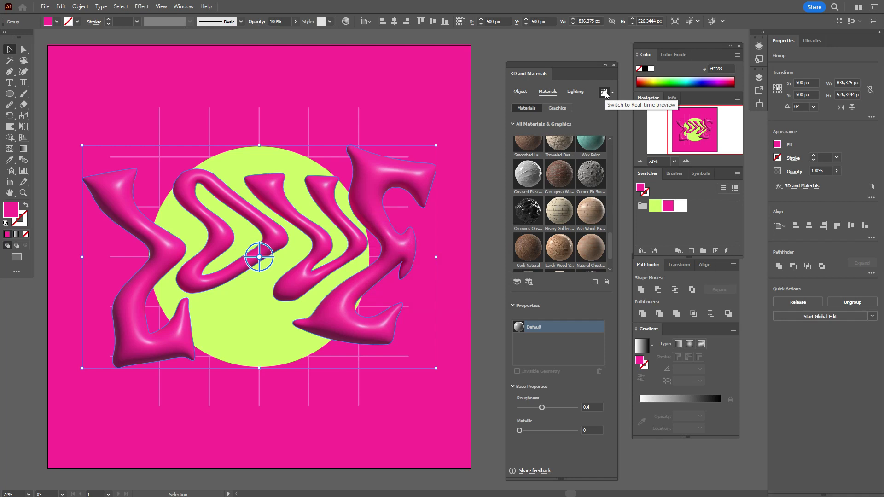
{"action": "left_click", "coordinate": [604, 92]}
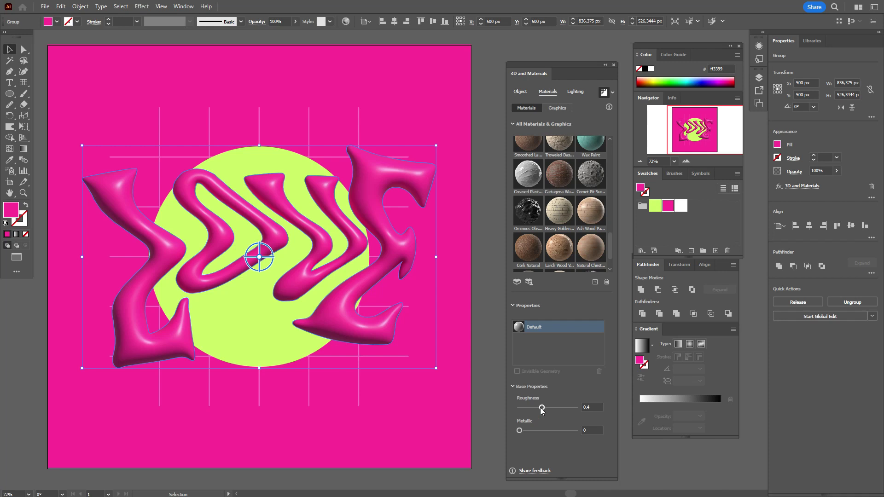
{"action": "left_click_drag", "start_coordinate": [540, 409], "coordinate": [515, 409]}
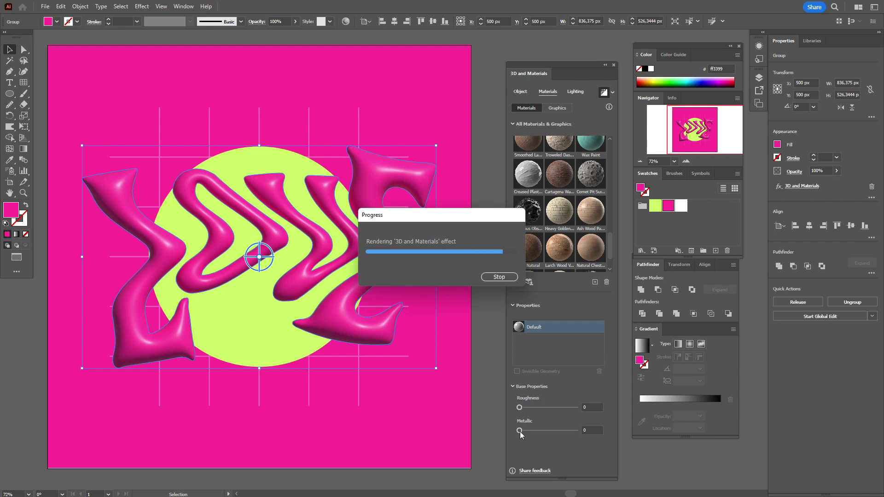
{"action": "left_click_drag", "start_coordinate": [528, 431], "coordinate": [549, 436]}
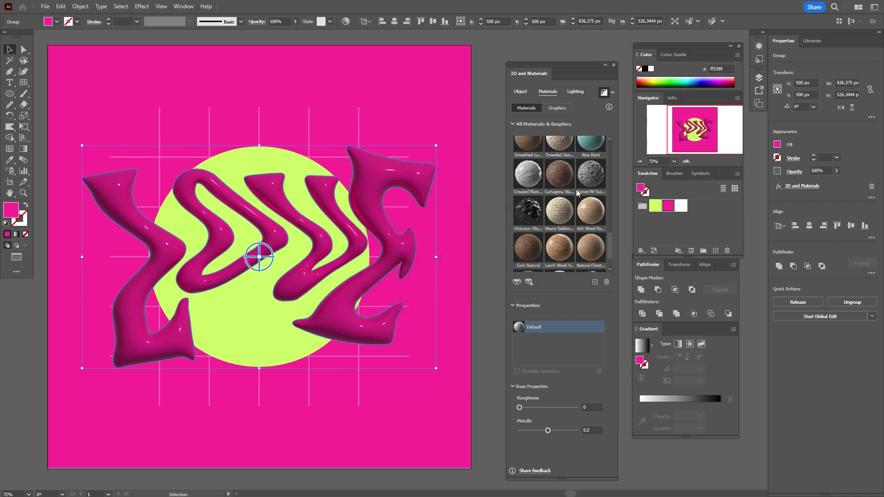
- Set the 3D light's rotation to -121° and its height to 32°
{"action": "left_click", "coordinate": [576, 93]}
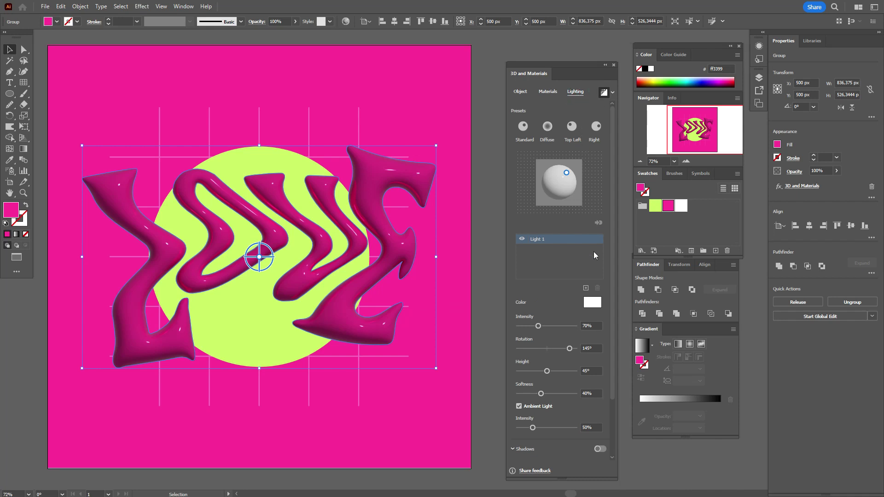
{"action": "left_click", "coordinate": [585, 346]}
{"action": "type", "text": "-121"}
{"action": "left_click", "coordinate": [592, 371]}
{"action": "left_click", "coordinate": [595, 371]}
{"action": "type", "text": "32"}
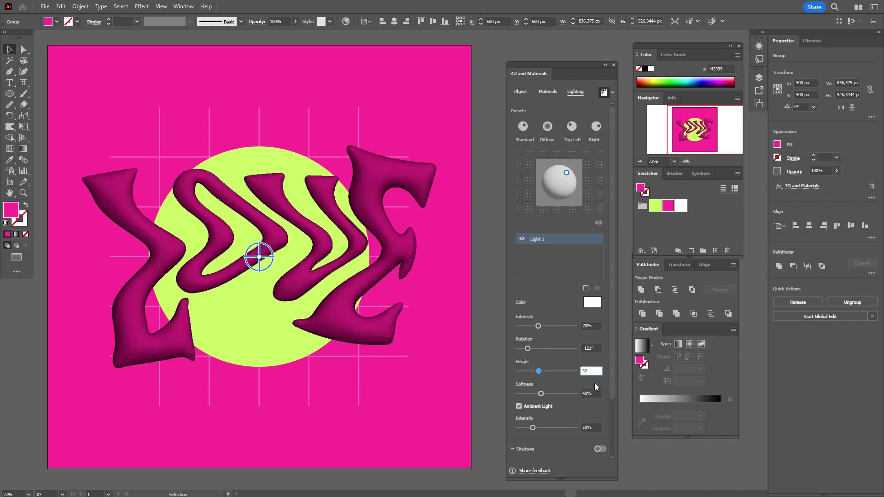
{"action": "key", "text": "Return"}
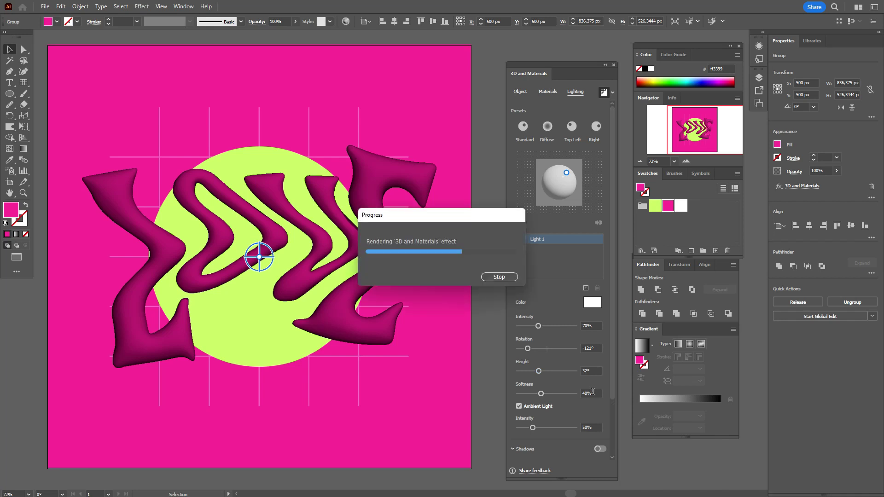
- Enable shadows behind the LOVE lettering and set the shadow bounds to 56%
{"action": "left_click_drag", "start_coordinate": [613, 390], "coordinate": [625, 457]}
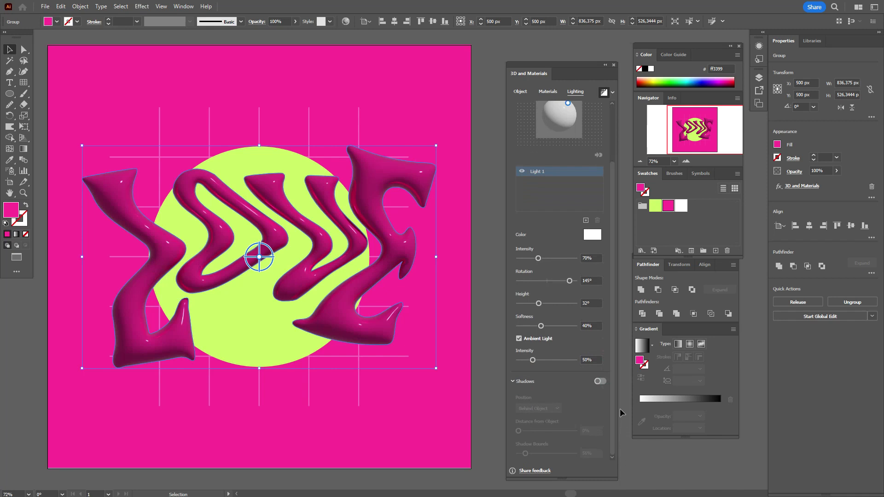
{"action": "left_click", "coordinate": [603, 382]}
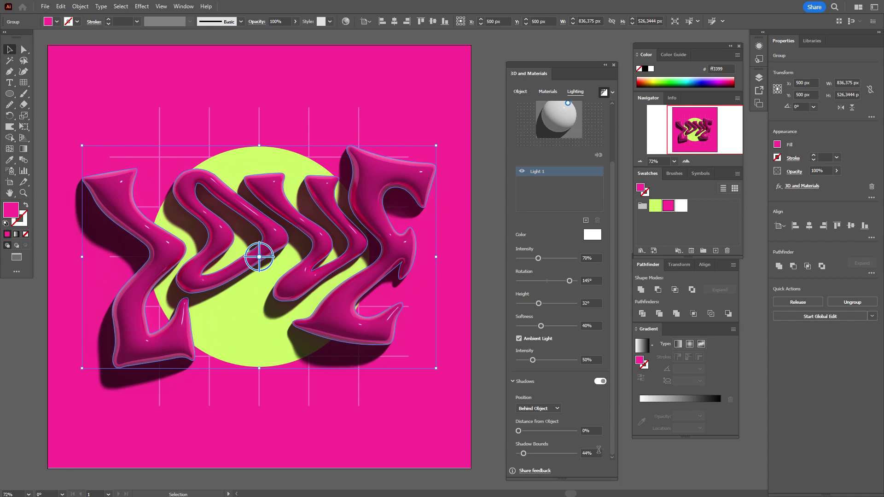
{"action": "left_click", "coordinate": [584, 454]}
{"action": "type", "text": "56"}
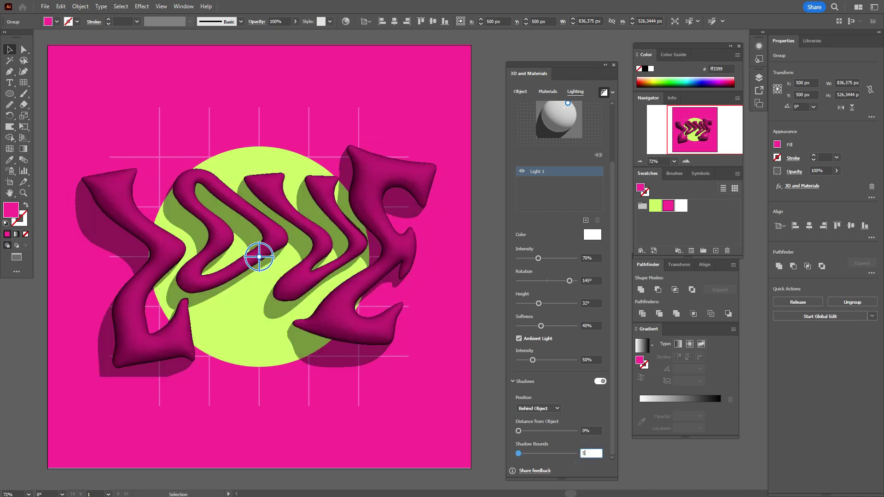
{"action": "key", "text": "Return"}
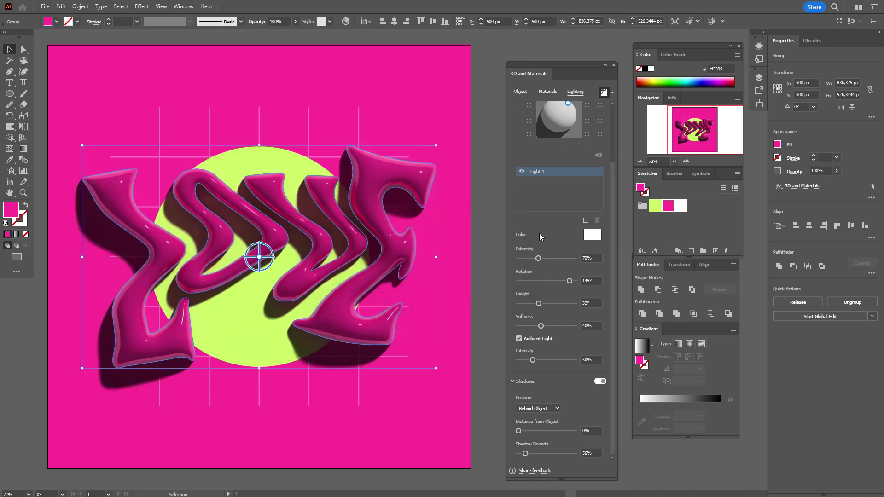
{"action": "left_click", "coordinate": [490, 240]}
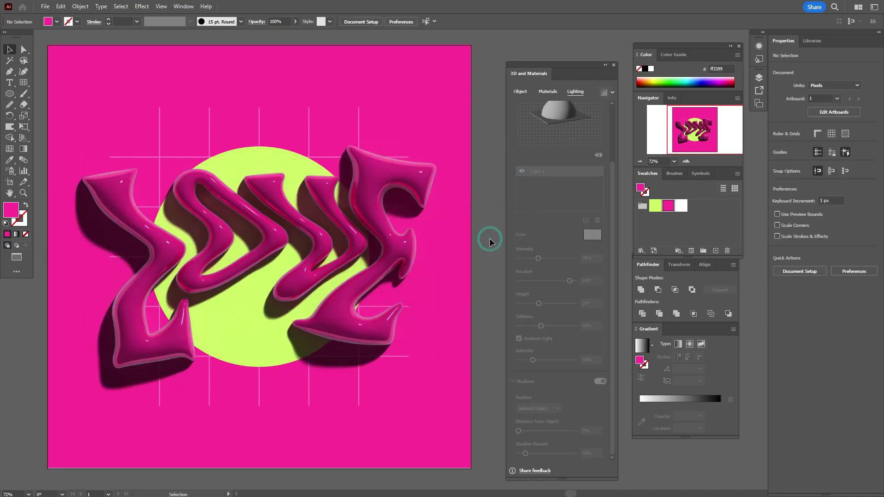
- Add a second light to the LOVE lettering and give it the bright green color 9dff03
{"action": "left_click", "coordinate": [408, 258]}
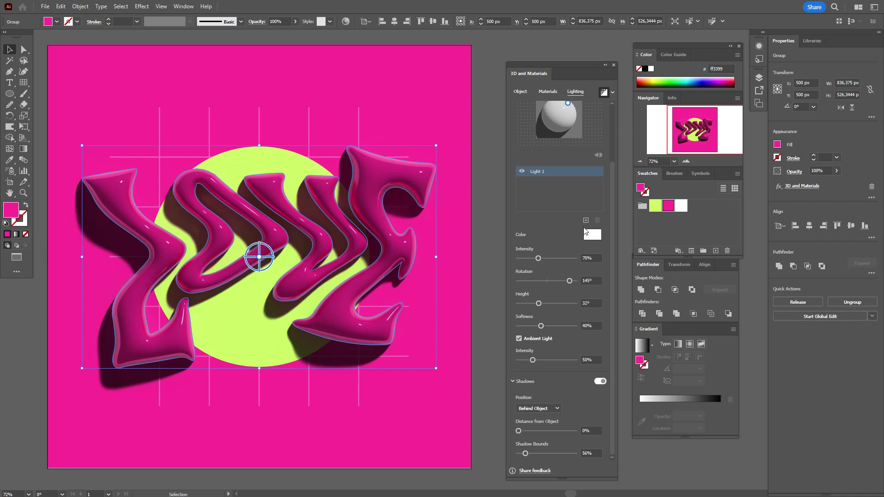
{"action": "left_click", "coordinate": [585, 223]}
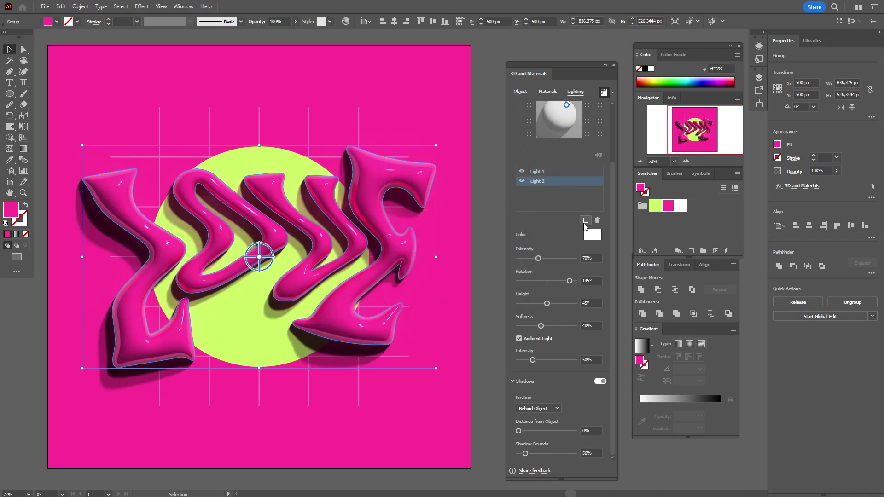
{"action": "left_click", "coordinate": [597, 235]}
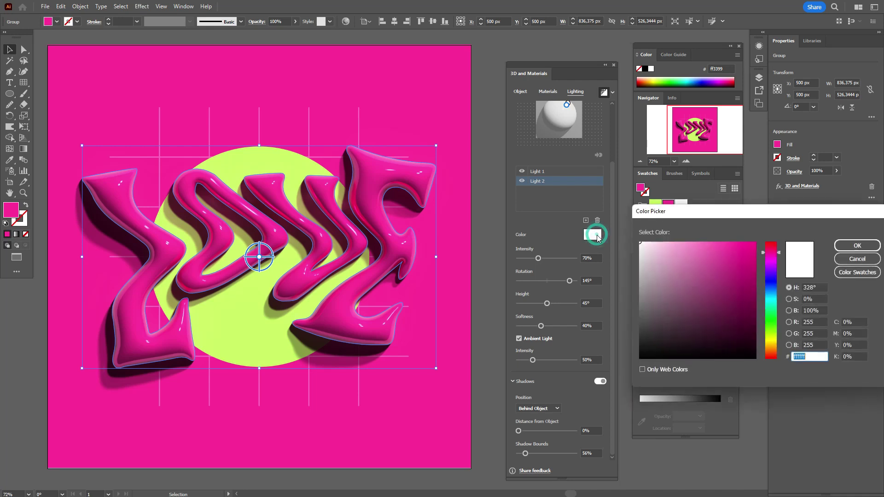
{"action": "left_click", "coordinate": [771, 329]}
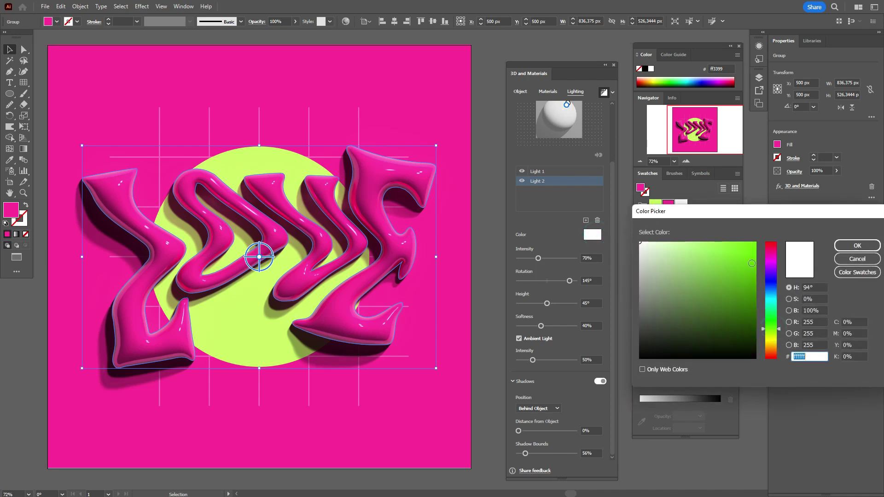
{"action": "left_click", "coordinate": [746, 244]}
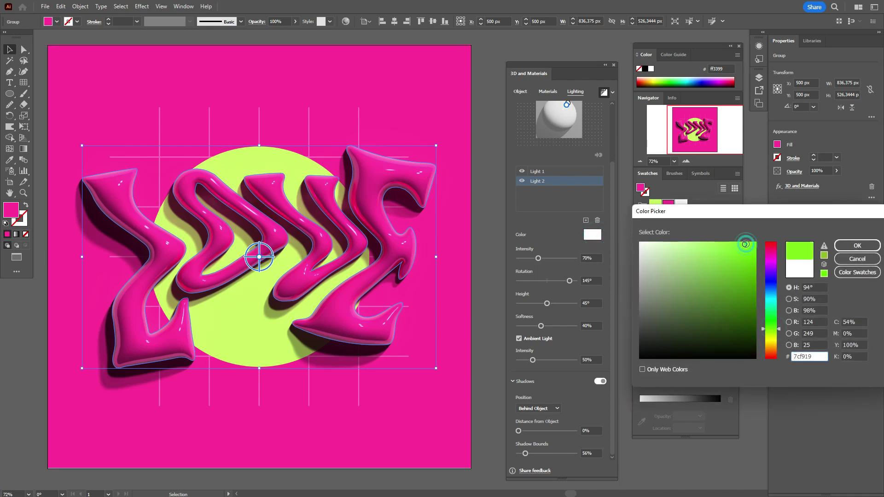
{"action": "left_click", "coordinate": [754, 247]}
{"action": "left_click", "coordinate": [781, 333]}
{"action": "left_click", "coordinate": [752, 244]}
{"action": "left_click", "coordinate": [755, 241]}
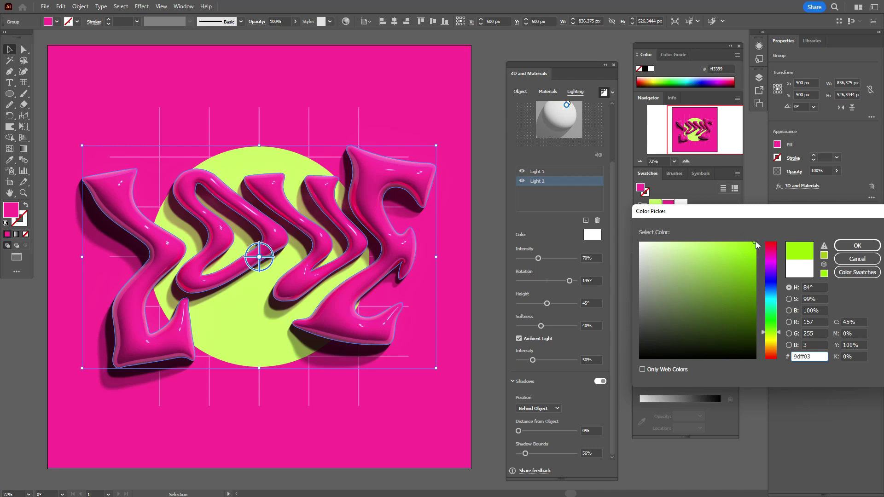
{"action": "left_click", "coordinate": [852, 247]}
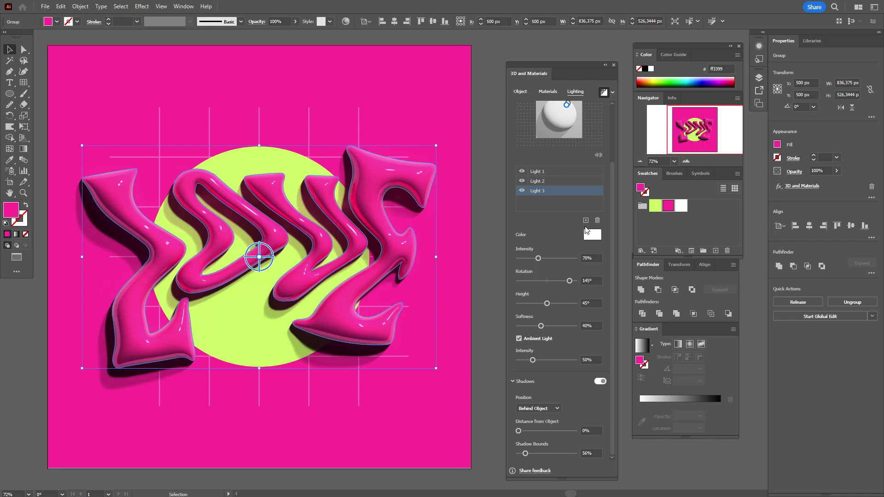
- Set the intensity of the third 3D light on the LOVE lettering to 112%
{"action": "left_click", "coordinate": [586, 257]}
{"action": "double_click", "coordinate": [586, 257]}
{"action": "type", "text": "112"}
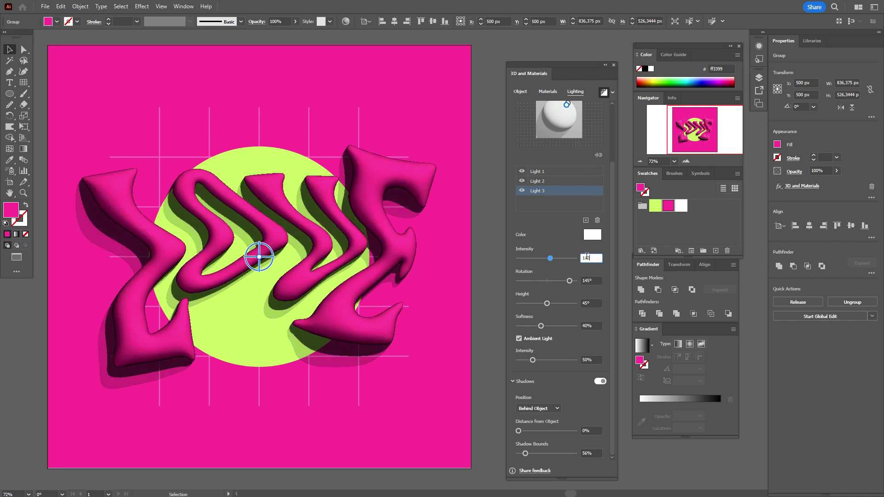
{"action": "key", "text": "Return"}
- Set the rotation of the third light to -162°
{"action": "left_click", "coordinate": [587, 280]}
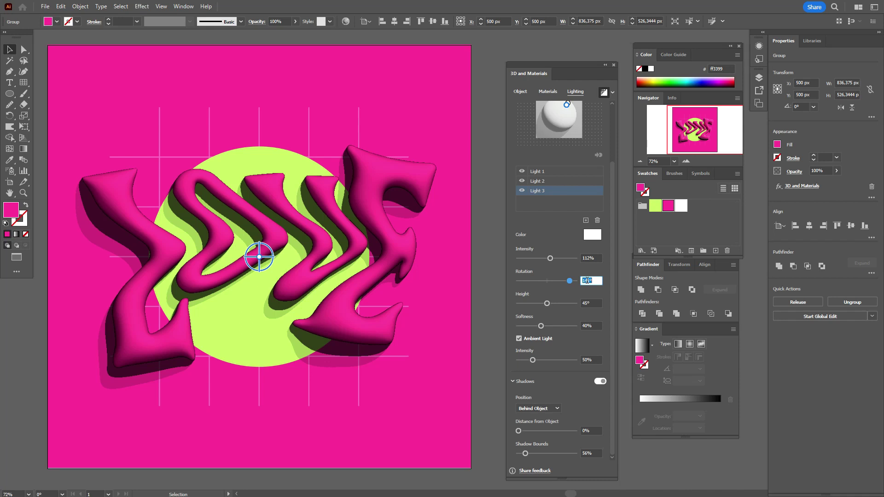
{"action": "type", "text": "-162"}
{"action": "key", "text": "Return"}
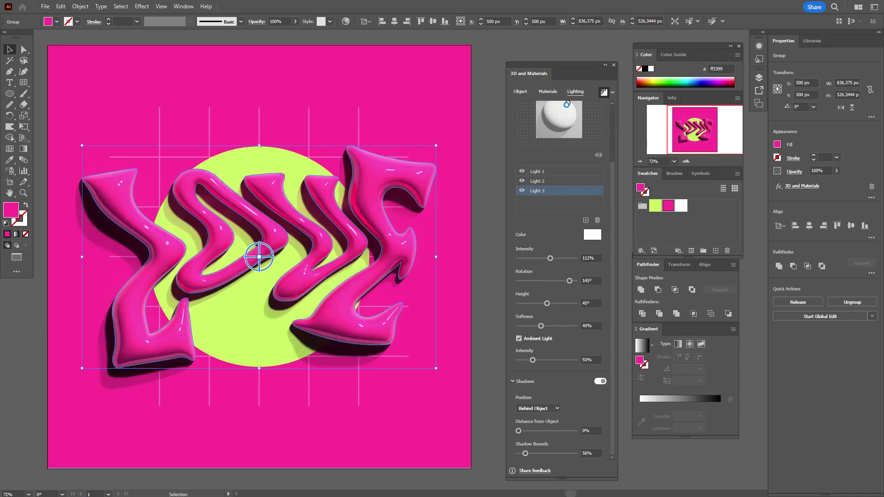
{"action": "left_click", "coordinate": [585, 281]}
{"action": "type", "text": "-162"}
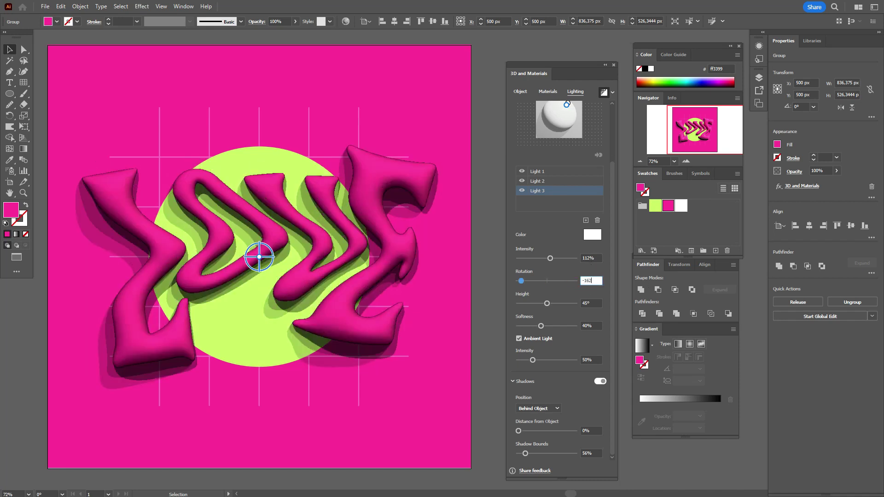
{"action": "key", "text": "Return"}
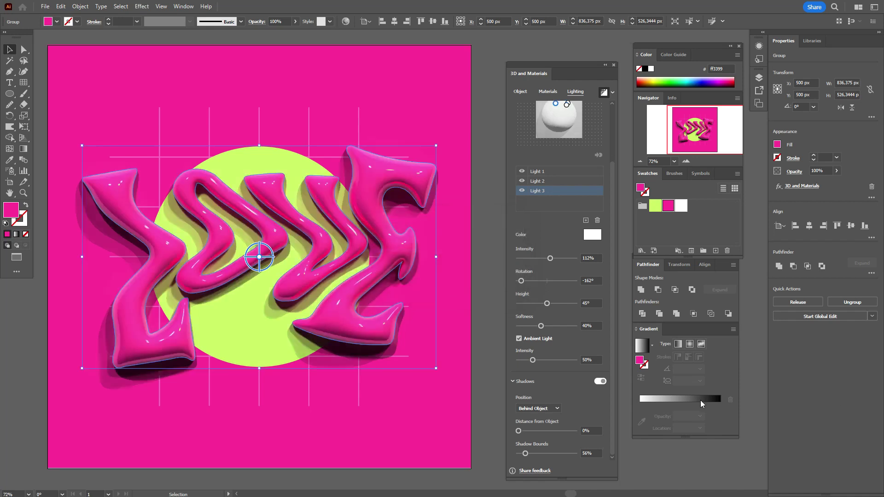
- Deselect the LOVE lettering and close the 3D and Materials settings
{"action": "left_click", "coordinate": [497, 327]}
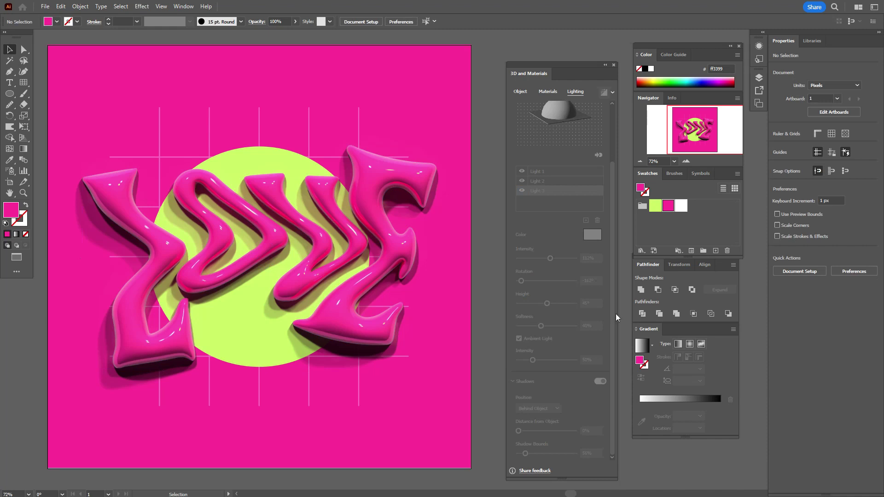
{"action": "left_click", "coordinate": [9, 193]}
{"action": "left_click_drag", "start_coordinate": [240, 237], "coordinate": [275, 241]}
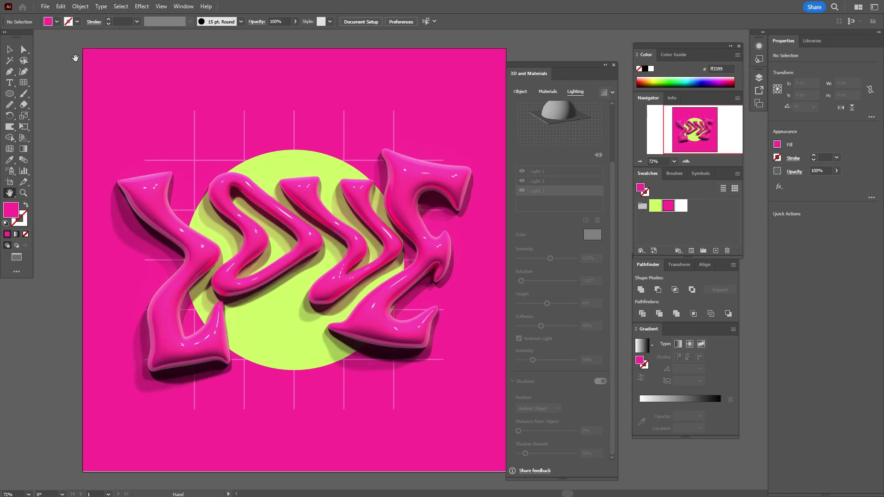
{"action": "key", "text": "v"}
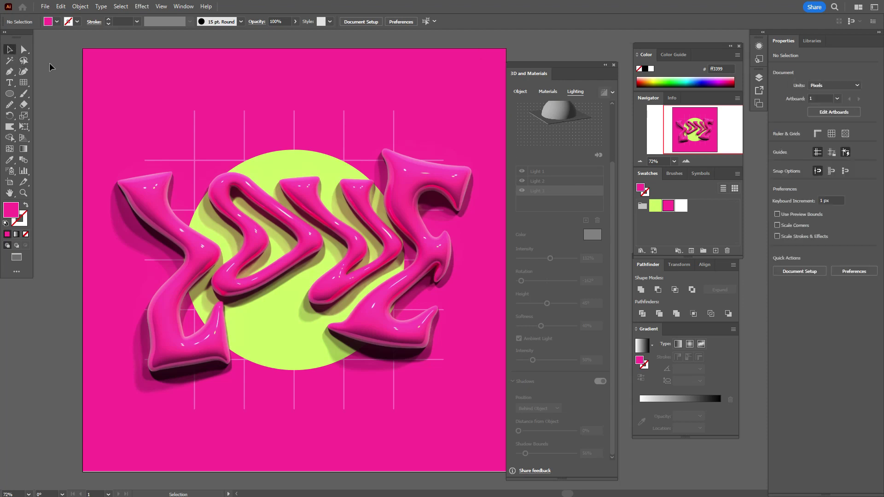
{"action": "left_click", "coordinate": [616, 65]}
{"action": "left_click", "coordinate": [9, 193]}
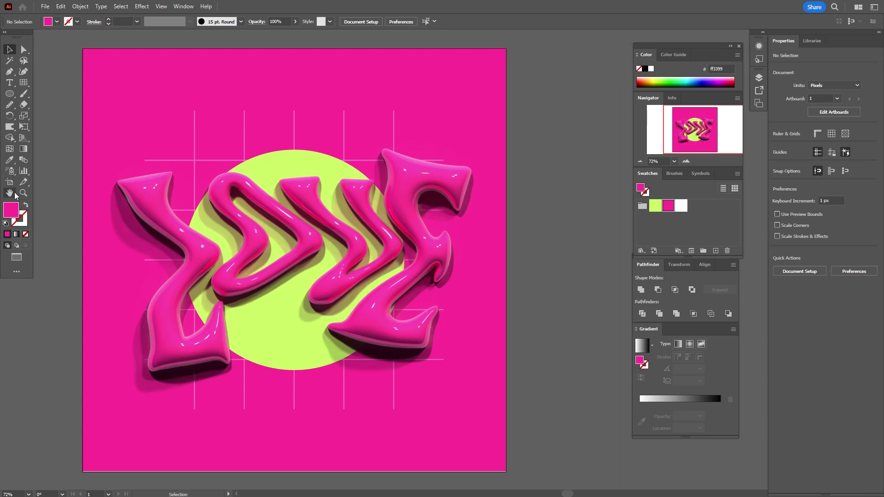
{"action": "left_click_drag", "start_coordinate": [130, 220], "coordinate": [181, 223]}
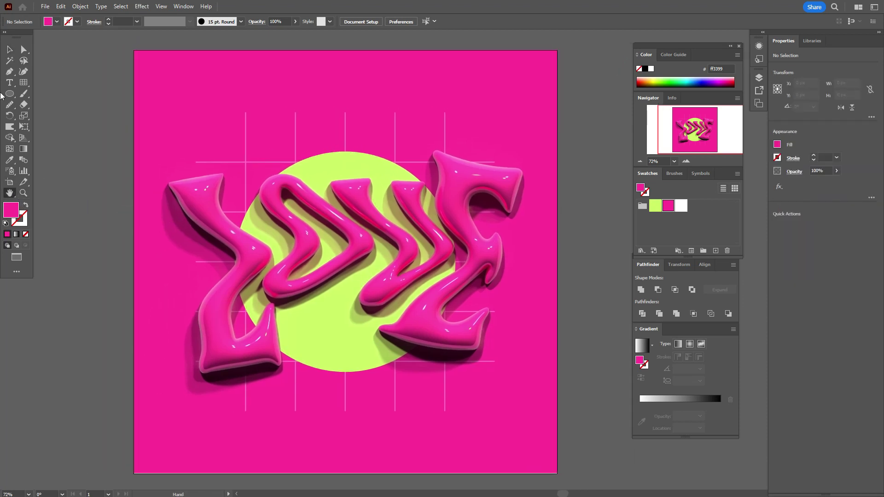
{"action": "left_click", "coordinate": [7, 52]}
{"action": "left_click", "coordinate": [233, 90]}
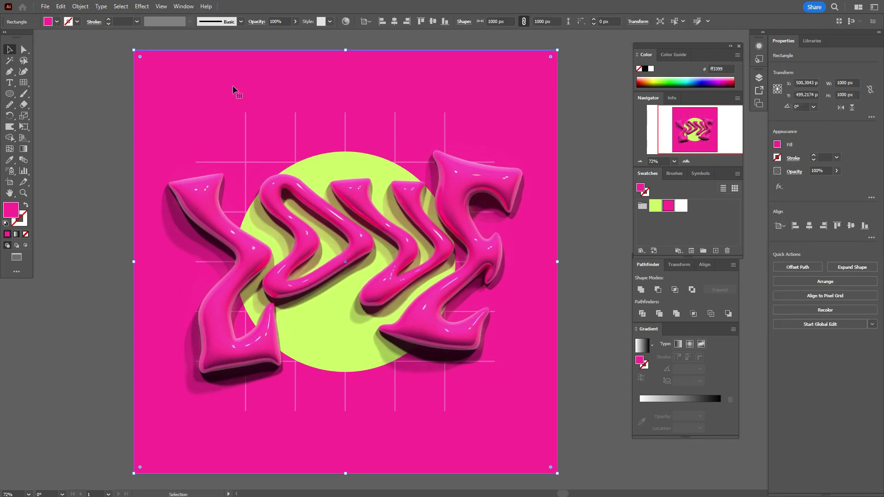
{"action": "left_click", "coordinate": [114, 117]}
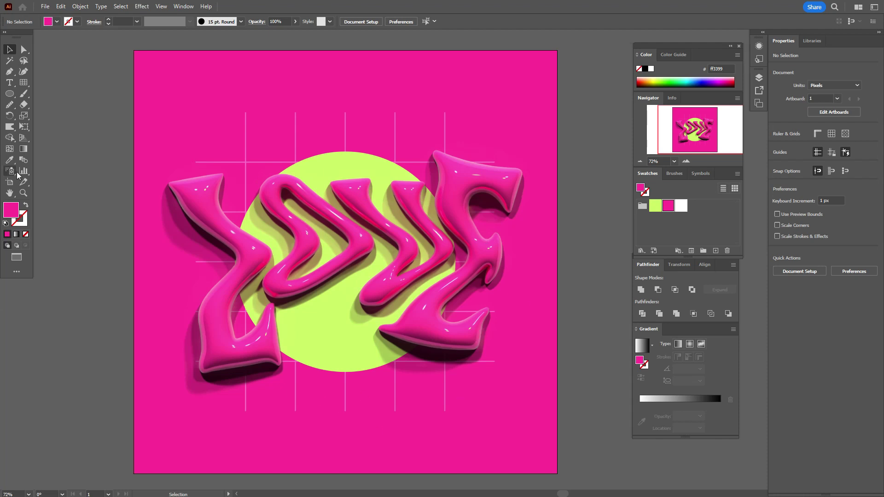
- Draw a 1000 x 1000 px pink square covering the whole artboard on top of the artwork
{"action": "left_click", "coordinate": [9, 94]}
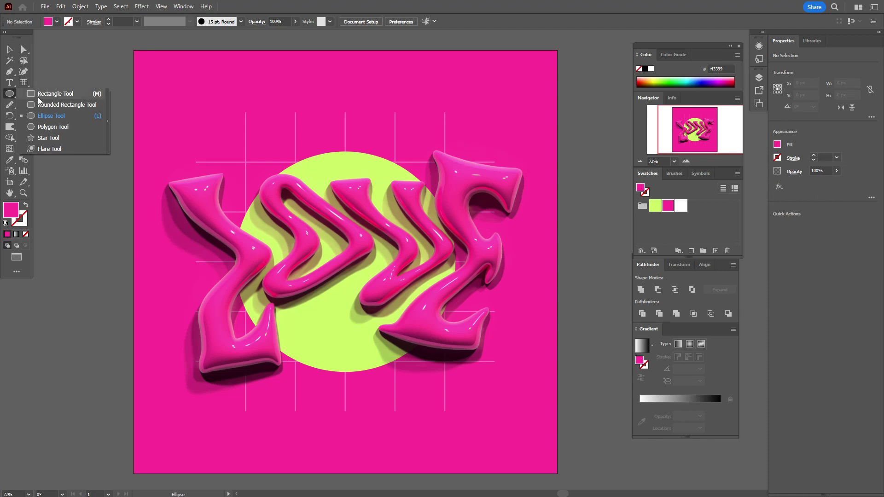
{"action": "left_click", "coordinate": [52, 94]}
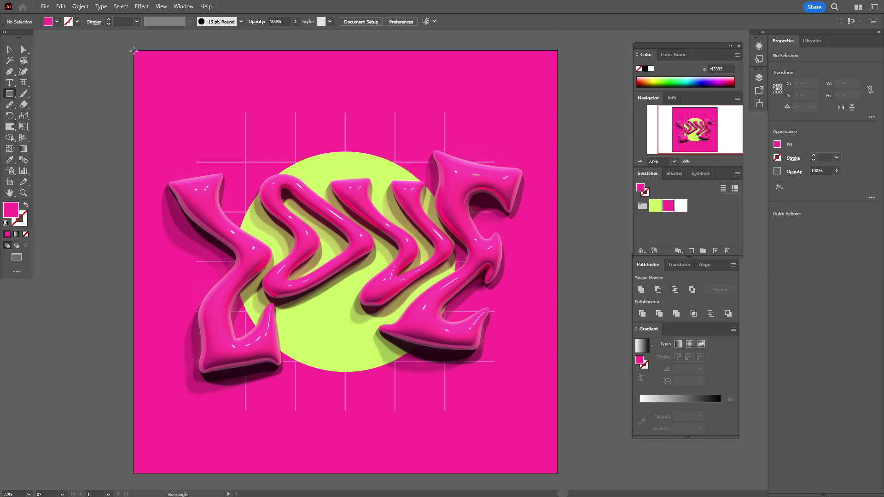
{"action": "left_click_drag", "start_coordinate": [133, 50], "coordinate": [557, 469]}
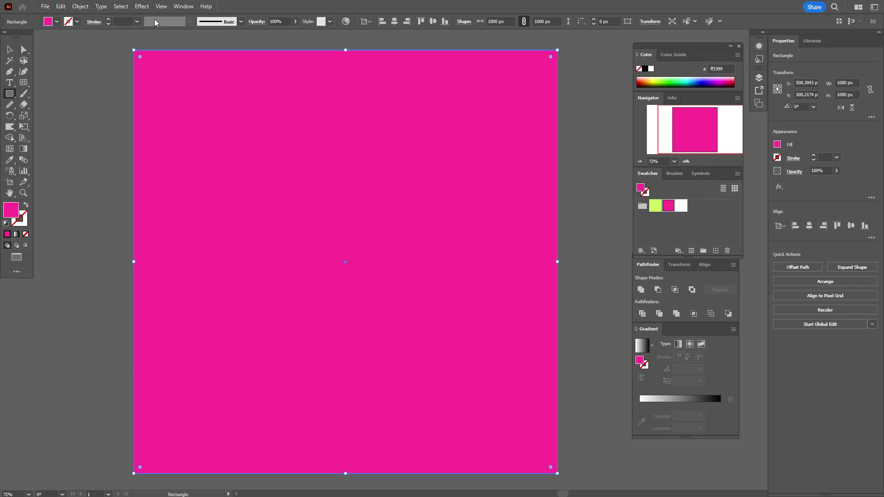
- Apply the Grain texture effect to the covering square with intensity 40, contrast 50 and grain type Sprinkles
{"action": "left_click", "coordinate": [146, 7]}
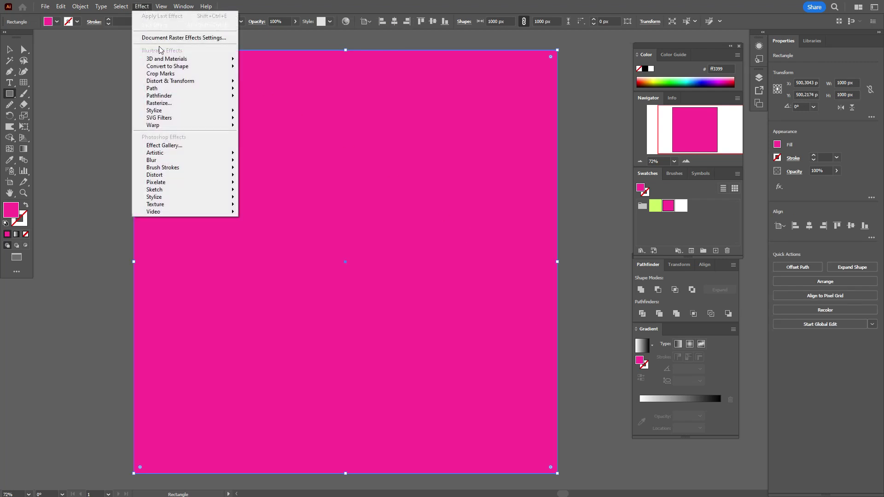
{"action": "left_click", "coordinate": [190, 146]}
{"action": "key", "text": "ctrl+alt+shift+e"}
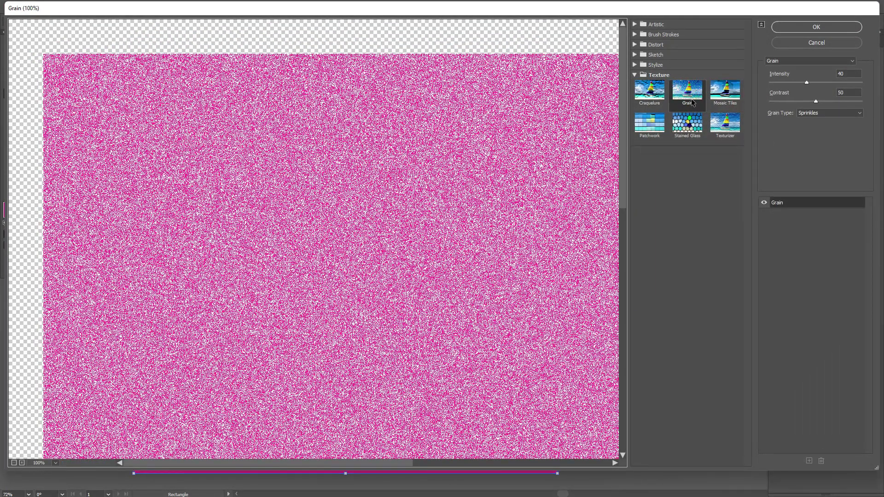
{"action": "left_click", "coordinate": [797, 62]}
{"action": "left_click", "coordinate": [797, 64]}
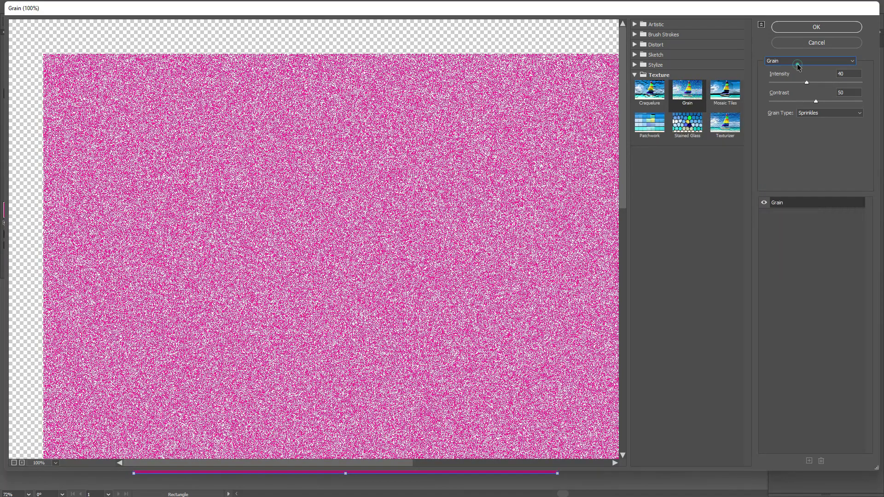
{"action": "left_click", "coordinate": [843, 113]}
{"action": "left_click", "coordinate": [825, 134]}
{"action": "left_click", "coordinate": [837, 30]}
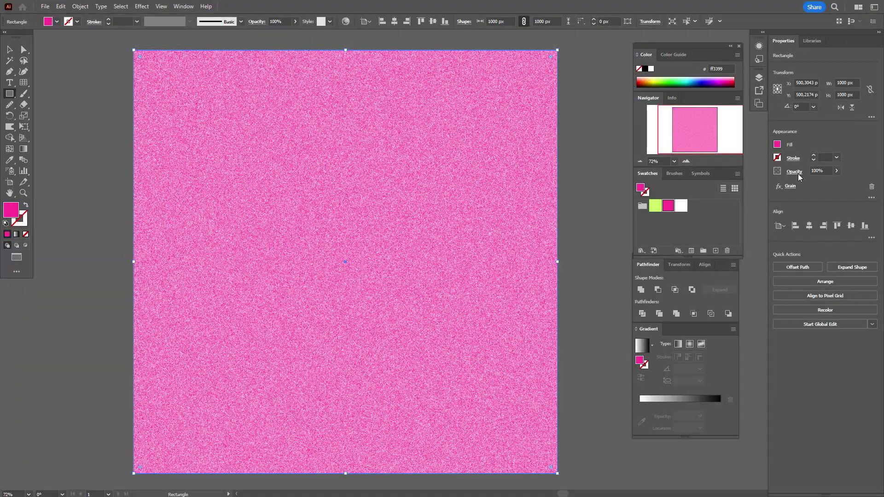
- Blend the grain square with Overlay mode at 13% opacity and deselect it
{"action": "left_click", "coordinate": [799, 176]}
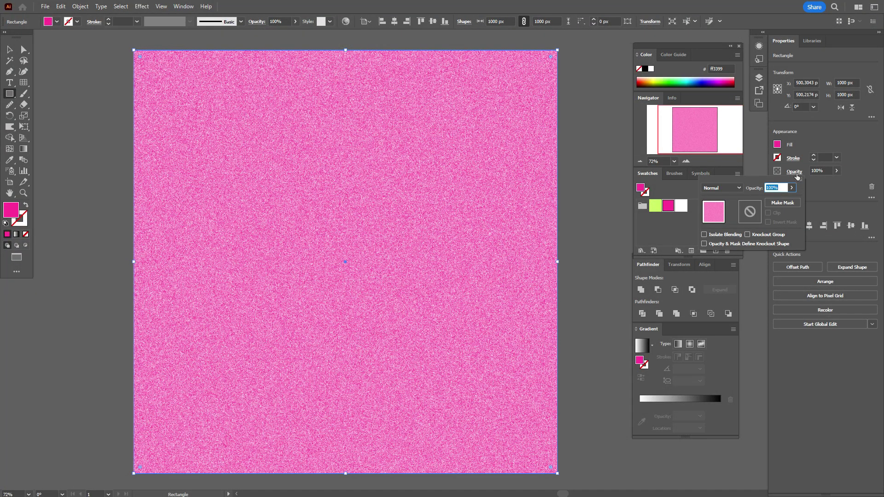
{"action": "left_click", "coordinate": [739, 188]}
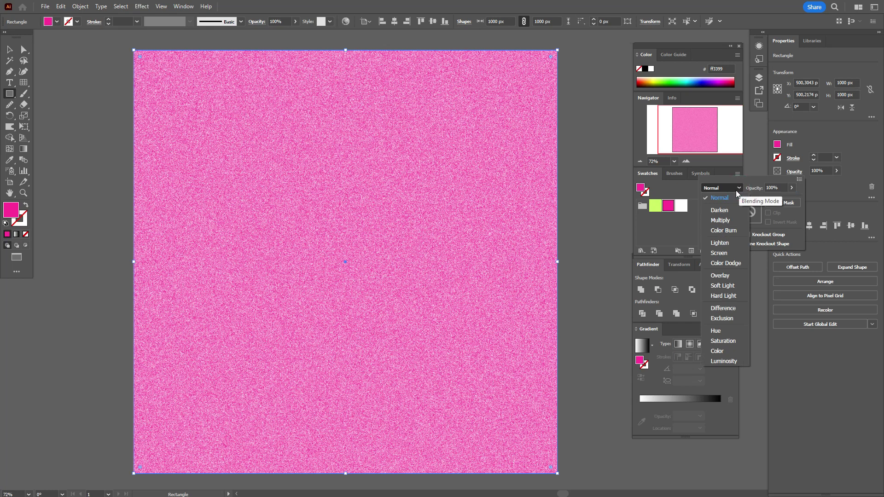
{"action": "left_click", "coordinate": [721, 276]}
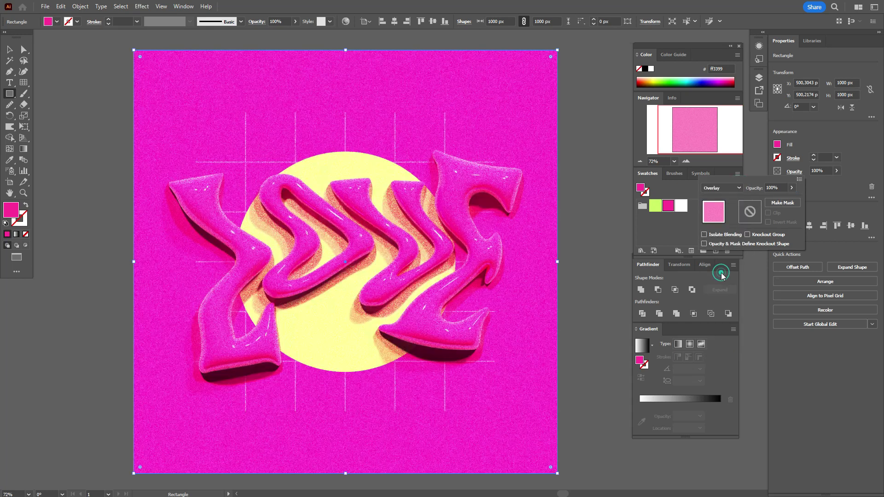
{"action": "left_click", "coordinate": [825, 169]}
{"action": "left_click", "coordinate": [815, 171]}
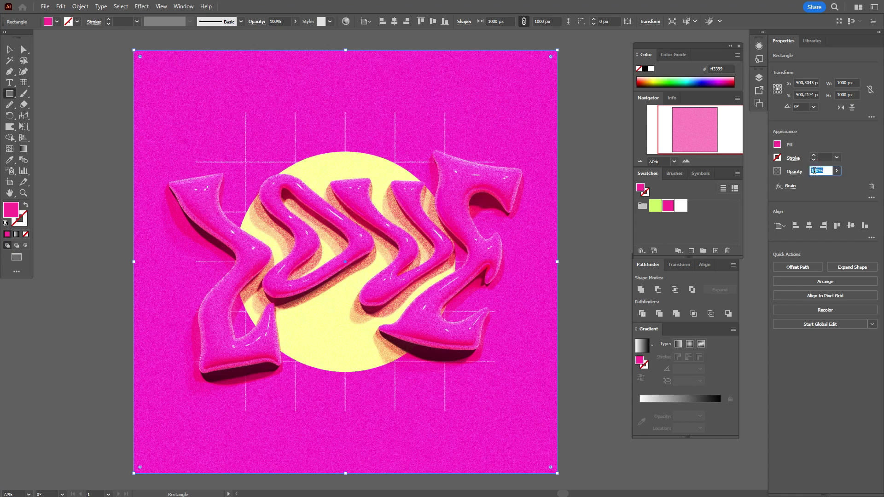
{"action": "type", "text": "13"}
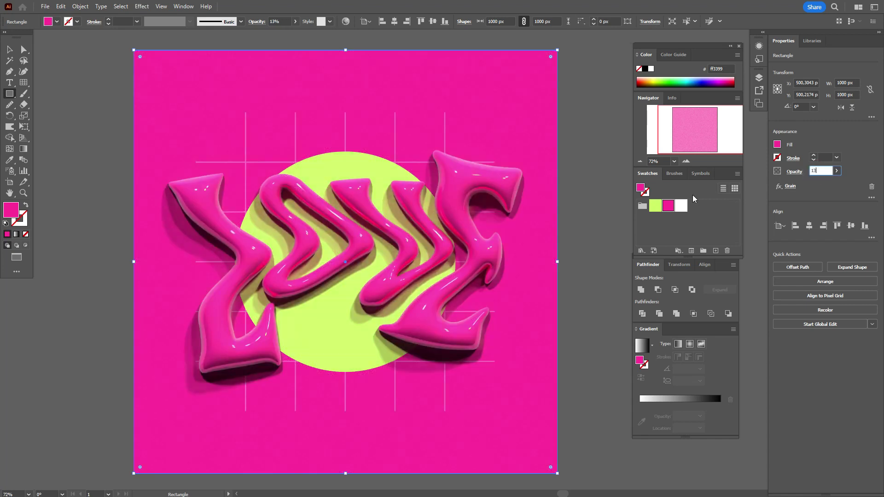
{"action": "left_click", "coordinate": [15, 49]}
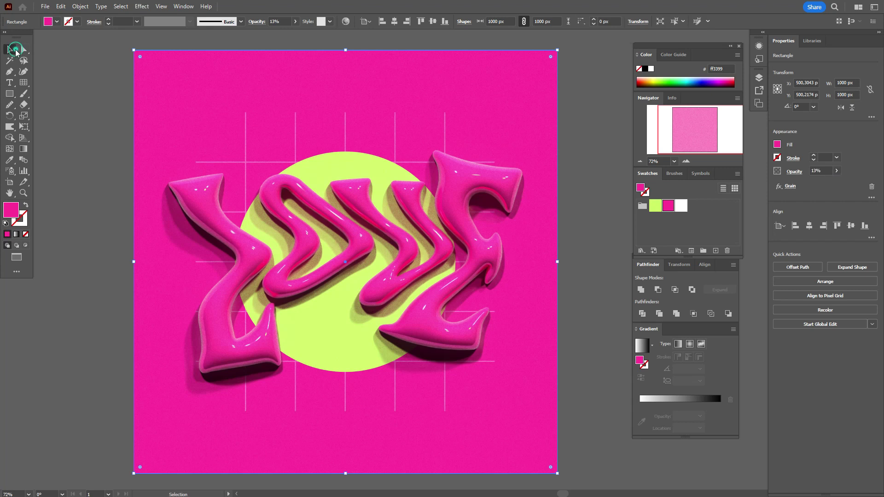
{"action": "left_click", "coordinate": [69, 79]}
{"action": "left_click", "coordinate": [9, 193]}
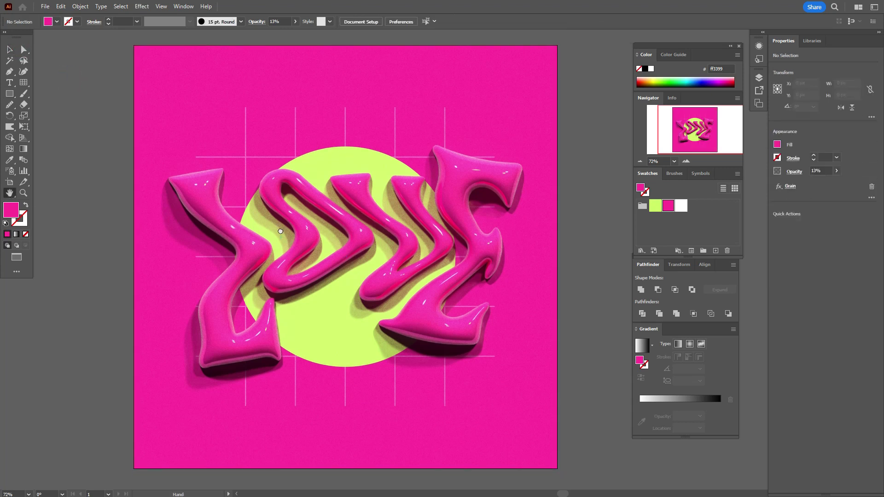